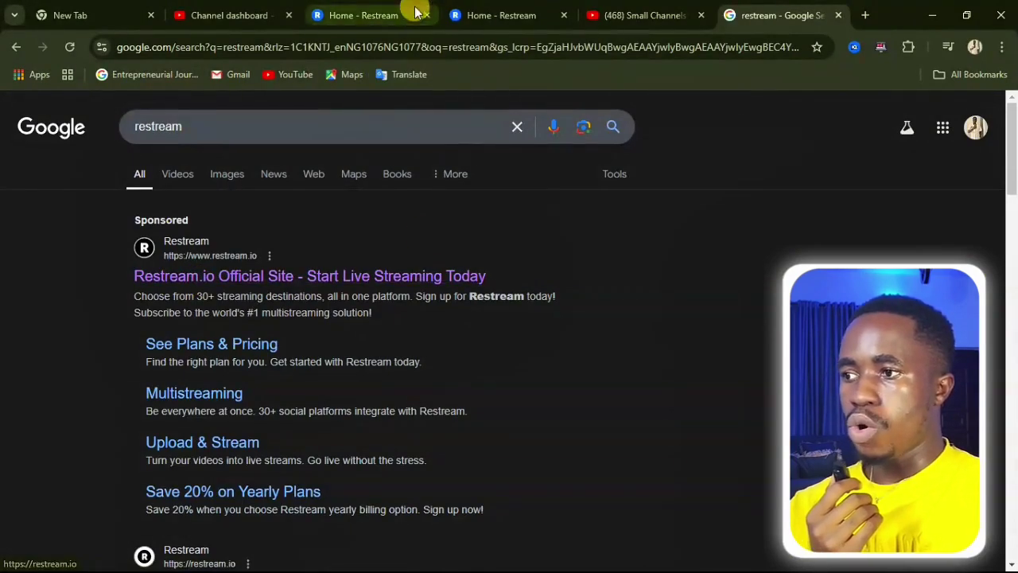
- Switch to the Restream home page, go to the channels list and start connecting YouTube as a Channel rather than an Event
{"action": "left_click", "coordinate": [366, 15]}
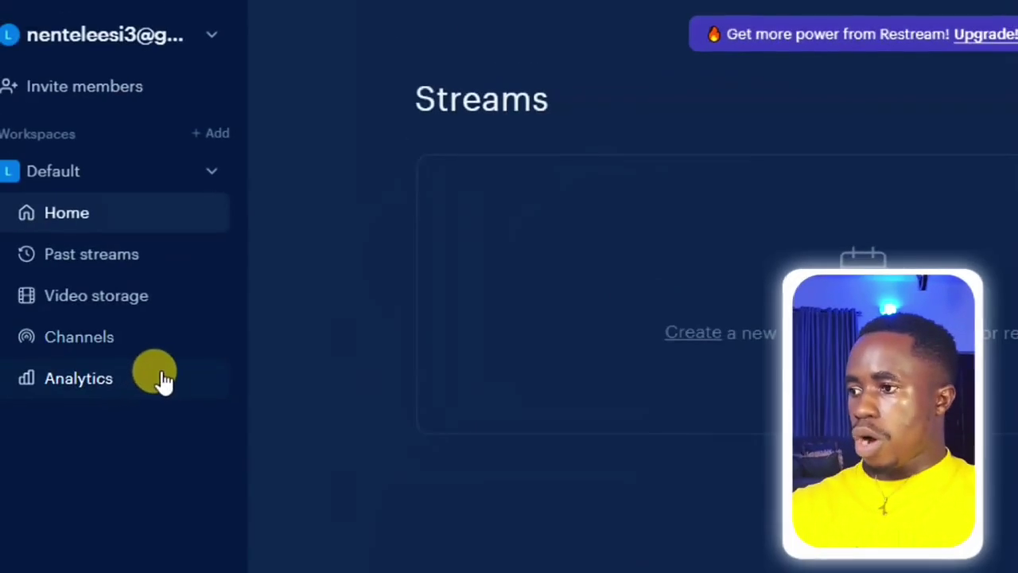
{"action": "left_click", "coordinate": [99, 340]}
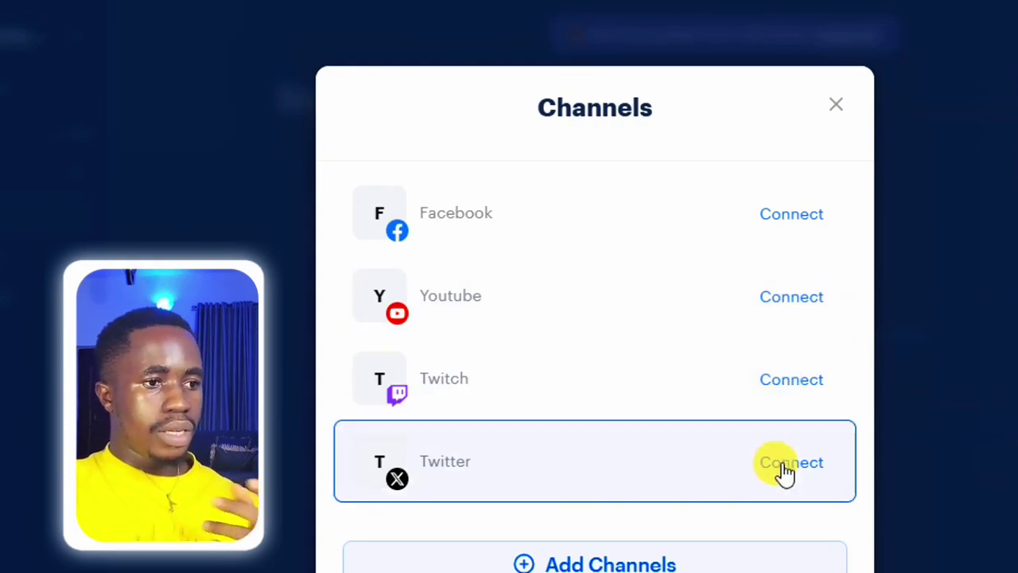
{"action": "scroll", "coordinate": [655, 382], "scroll_direction": "down", "scroll_amount": 2}
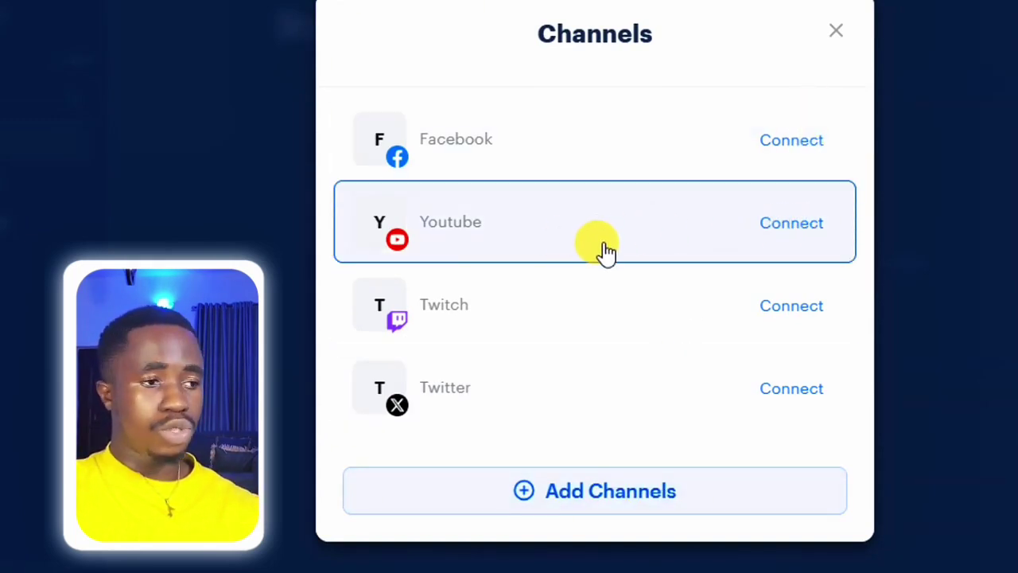
{"action": "left_click", "coordinate": [798, 226]}
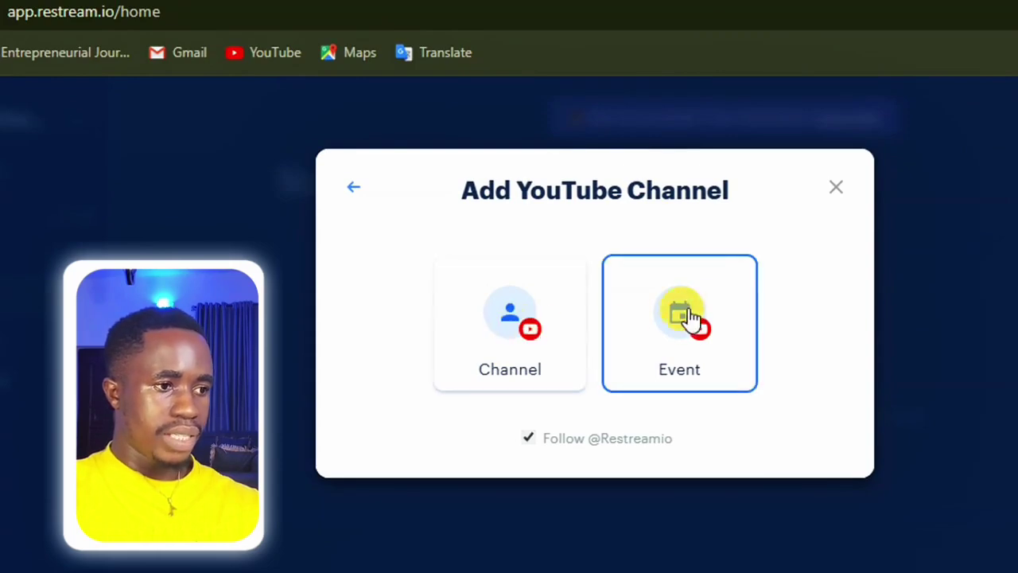
{"action": "left_click", "coordinate": [536, 336]}
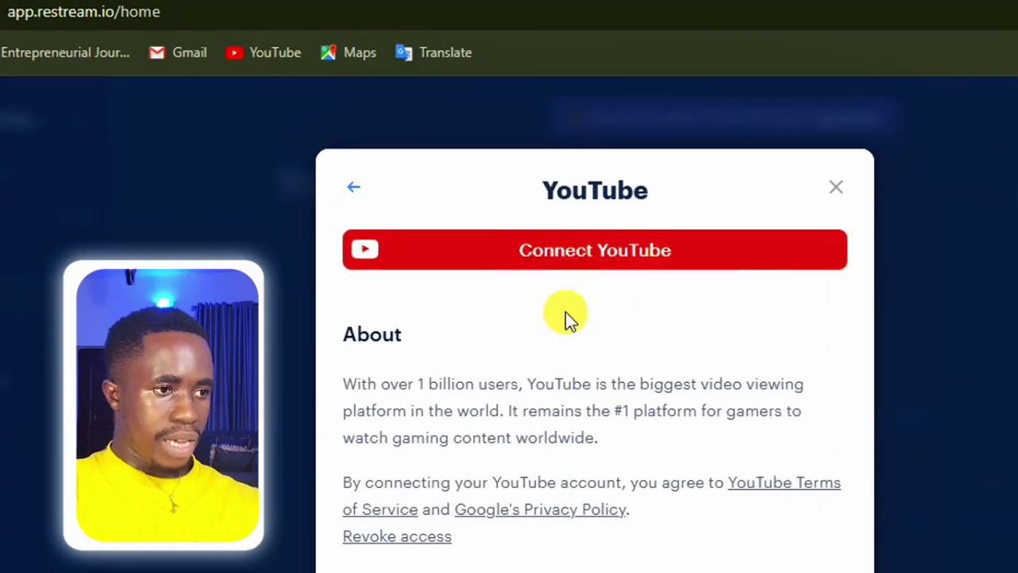
{"action": "left_click", "coordinate": [562, 255]}
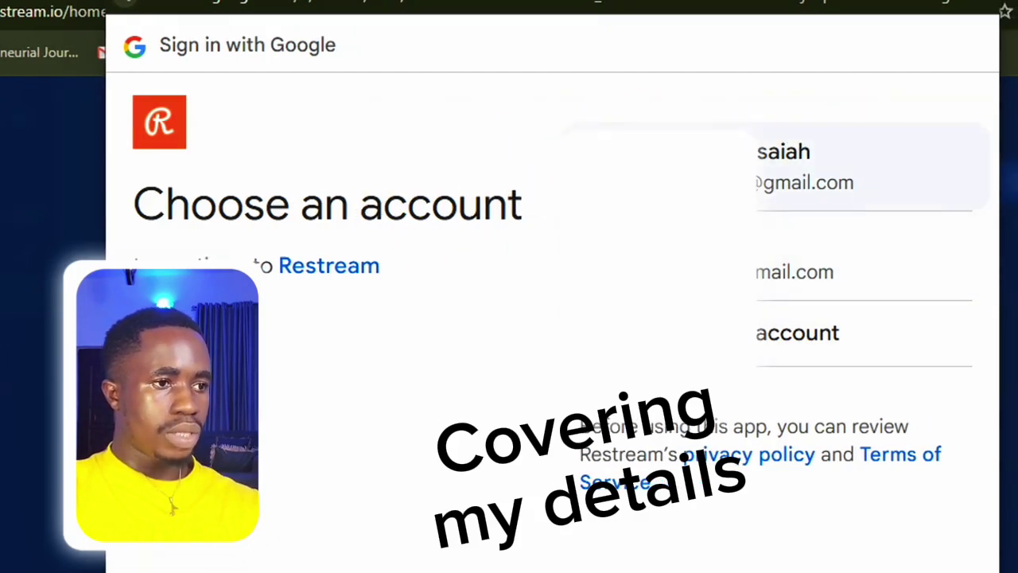
- Choose the Google account and the YouTube brand account for Restream and continue with the sign-in
{"action": "left_click", "coordinate": [796, 168]}
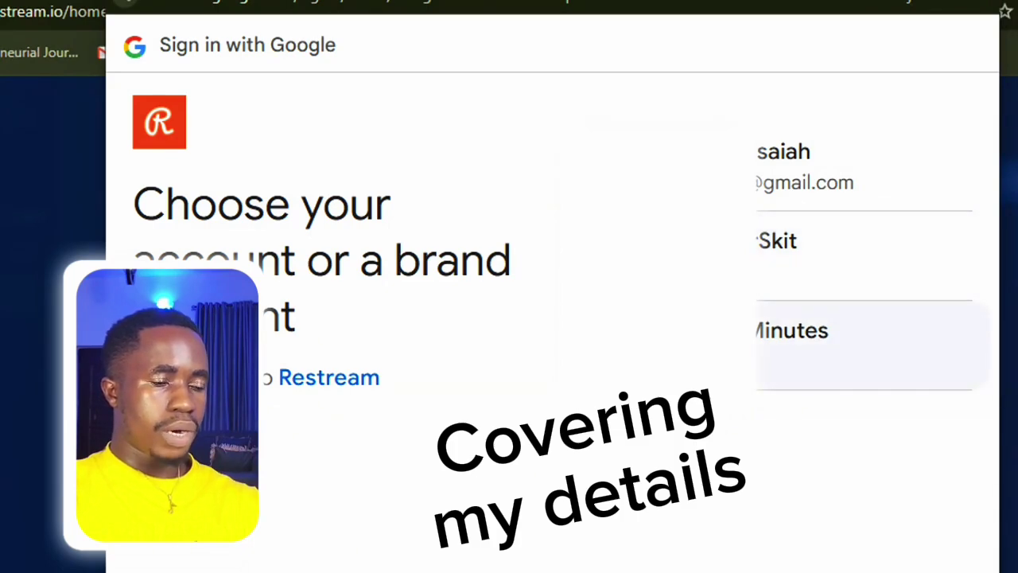
{"action": "left_click", "coordinate": [796, 342]}
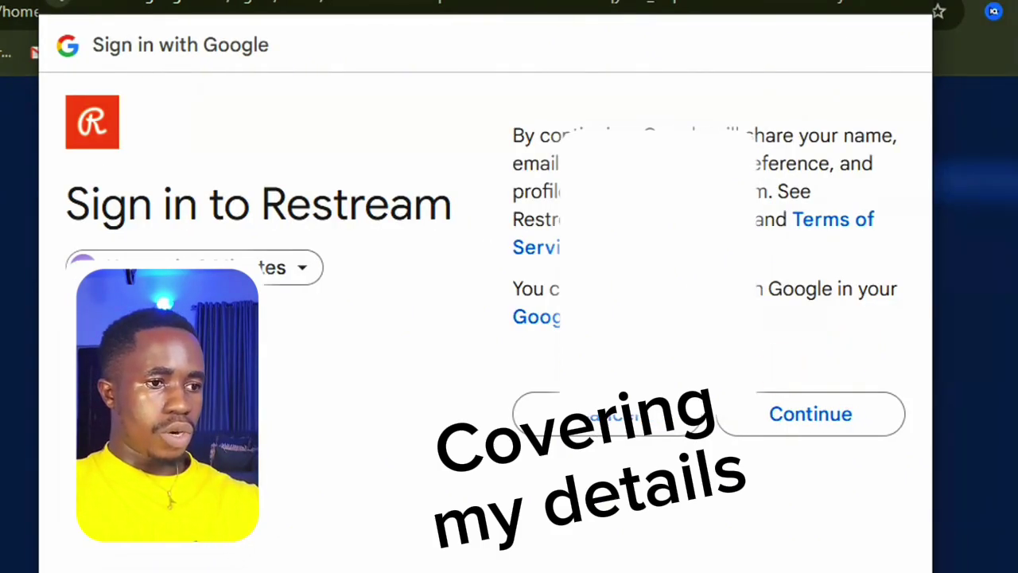
{"action": "left_click", "coordinate": [776, 413]}
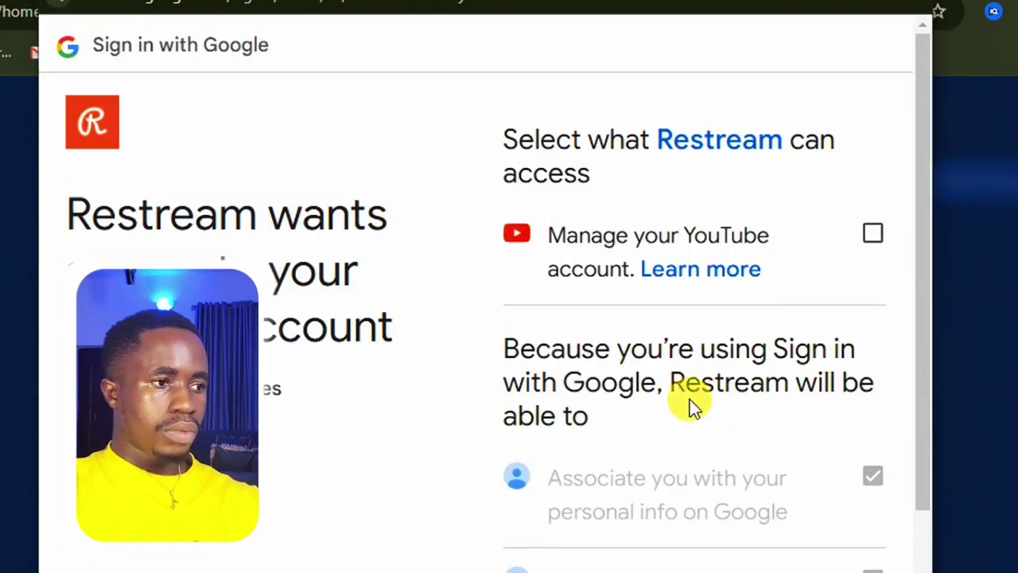
- Grant Restream permission to manage the YouTube account, confirm the access, and follow the enable live streaming link
{"action": "scroll", "coordinate": [673, 438], "scroll_direction": "down", "scroll_amount": 5}
{"action": "scroll", "coordinate": [673, 473], "scroll_direction": "up", "scroll_amount": 5}
{"action": "scroll", "coordinate": [670, 466], "scroll_direction": "down", "scroll_amount": 5}
{"action": "scroll", "coordinate": [671, 456], "scroll_direction": "up", "scroll_amount": 5}
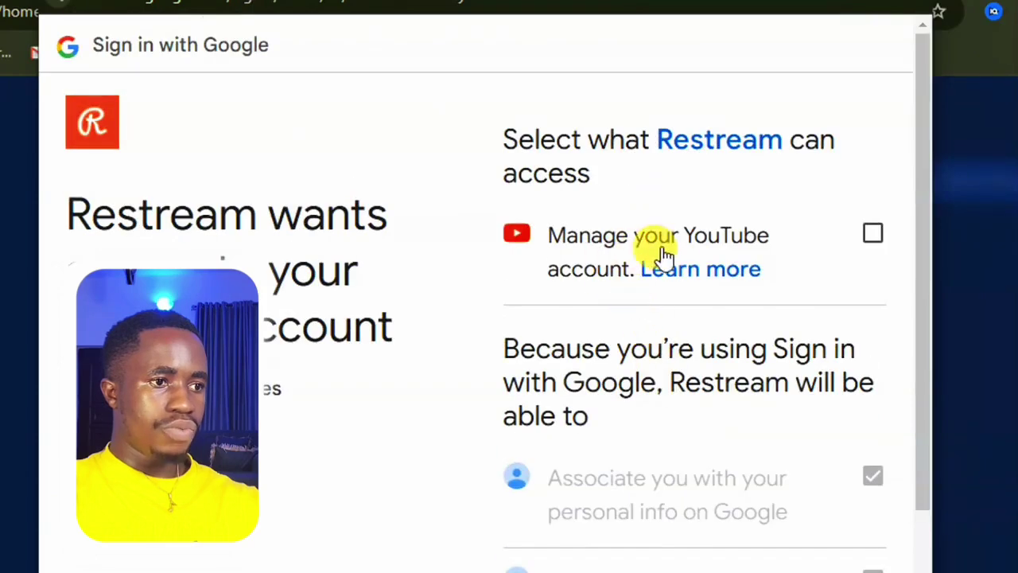
{"action": "left_click", "coordinate": [873, 234]}
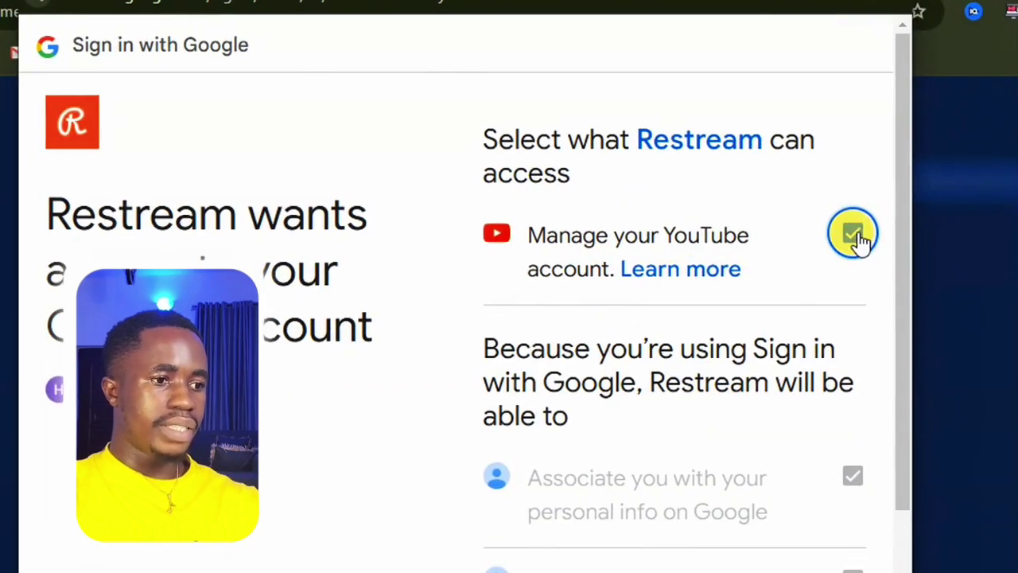
{"action": "scroll", "coordinate": [823, 127], "scroll_direction": "down", "scroll_amount": 6}
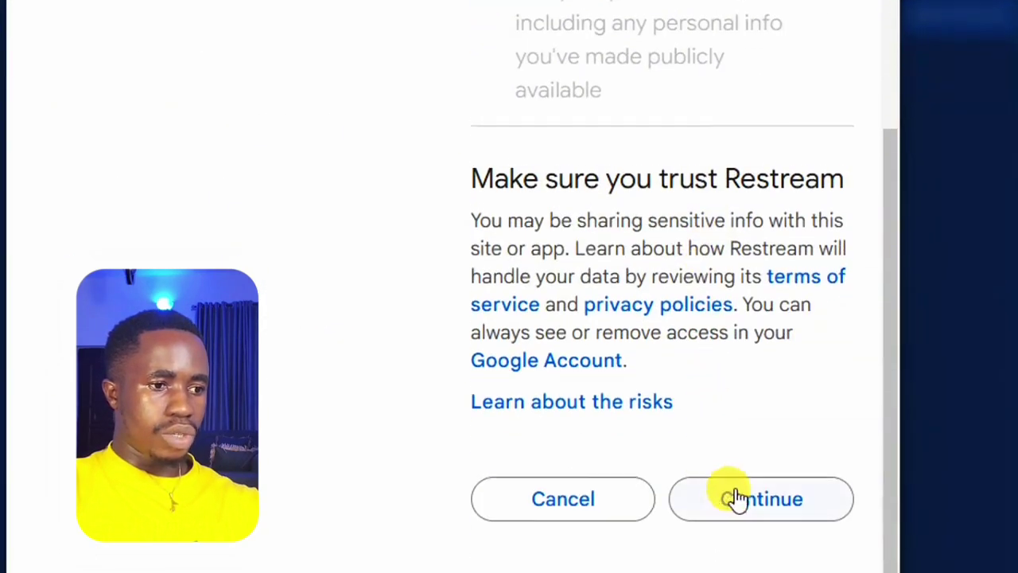
{"action": "left_click", "coordinate": [752, 542]}
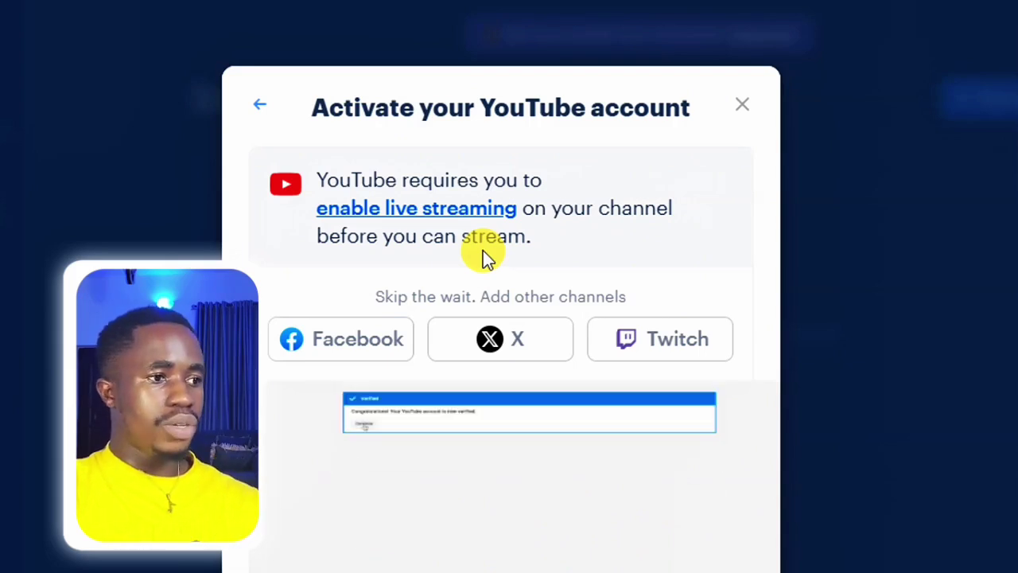
{"action": "left_click", "coordinate": [380, 223]}
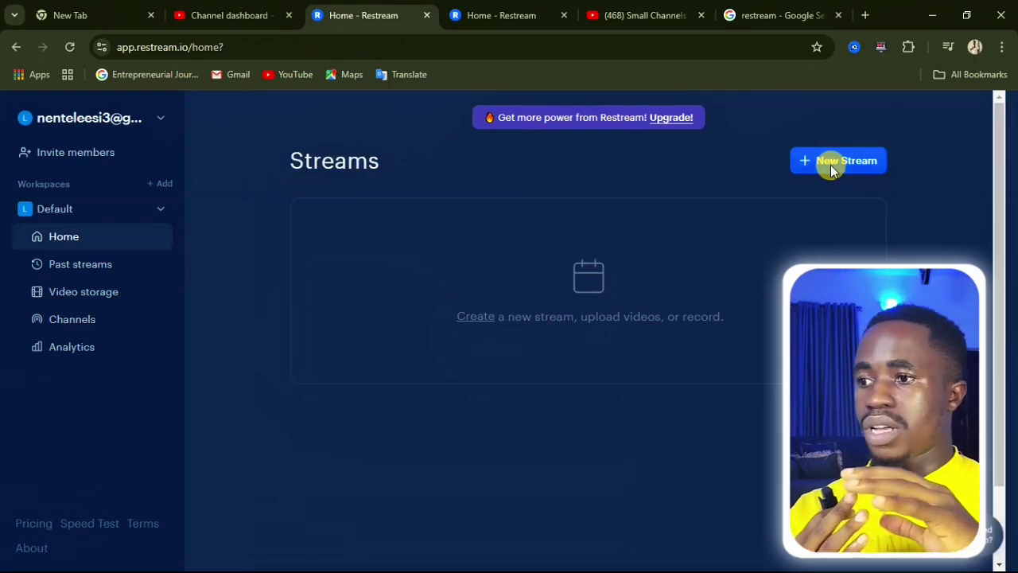
- Create a new Playlist stream and open the video chooser for its empty default scene
{"action": "left_click", "coordinate": [831, 165]}
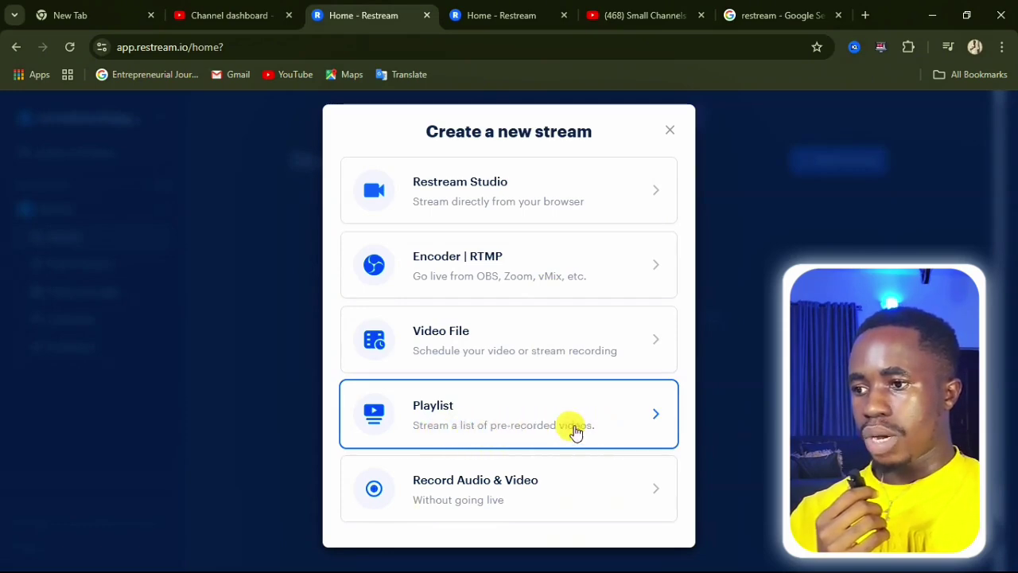
{"action": "left_click", "coordinate": [516, 427]}
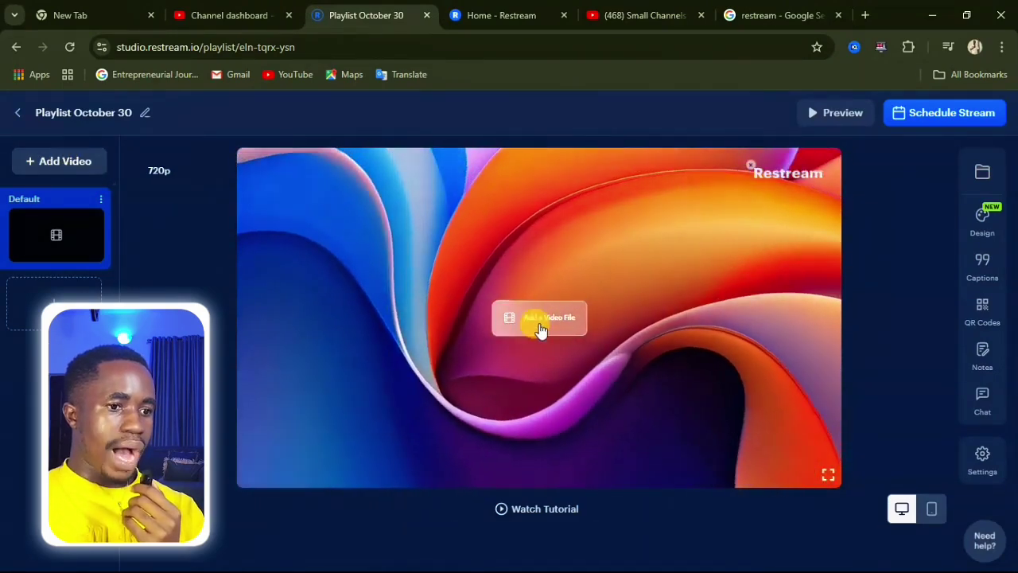
{"action": "left_click", "coordinate": [553, 326]}
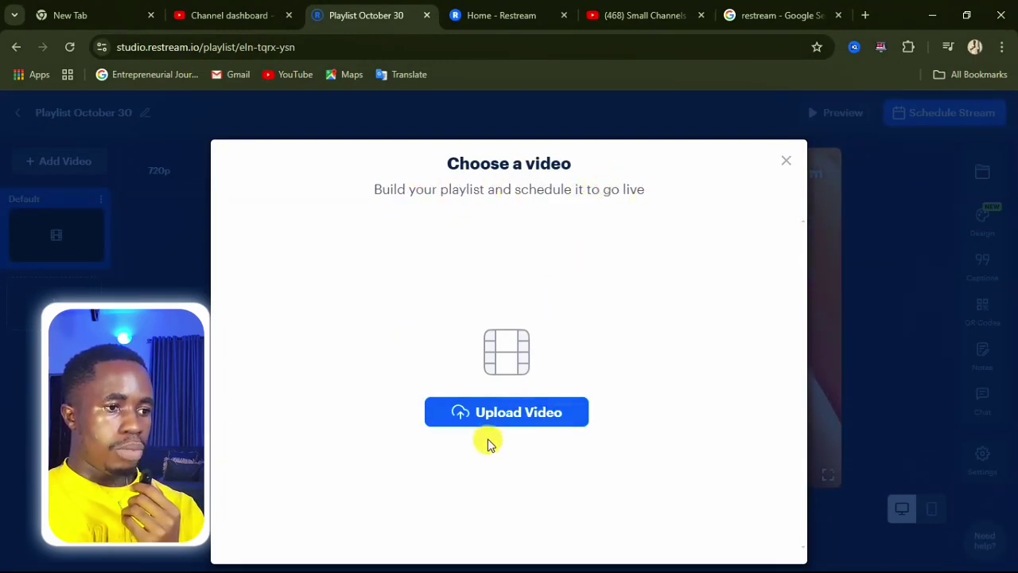
{"action": "left_click", "coordinate": [524, 420]}
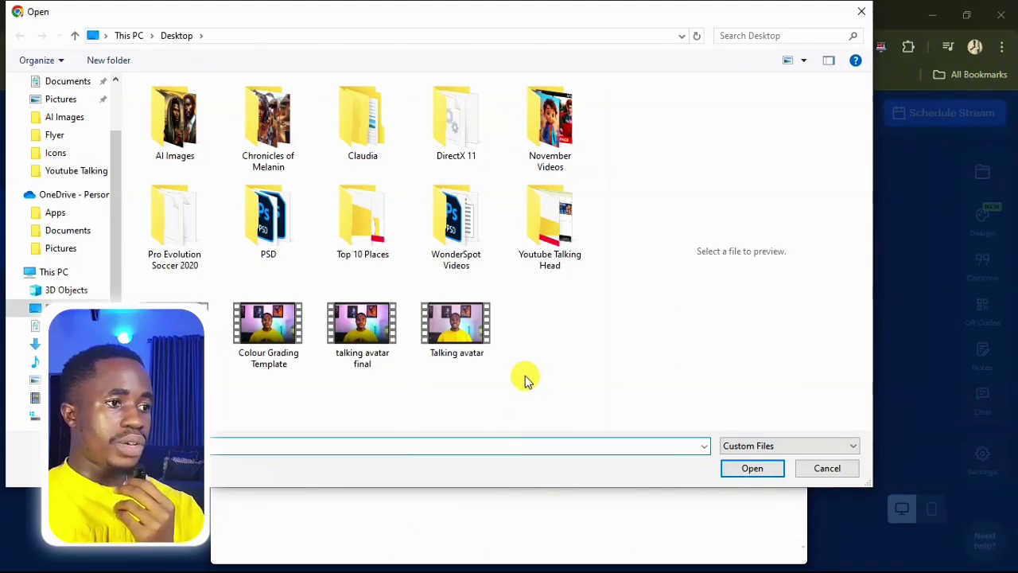
{"action": "double_click", "coordinate": [352, 140]}
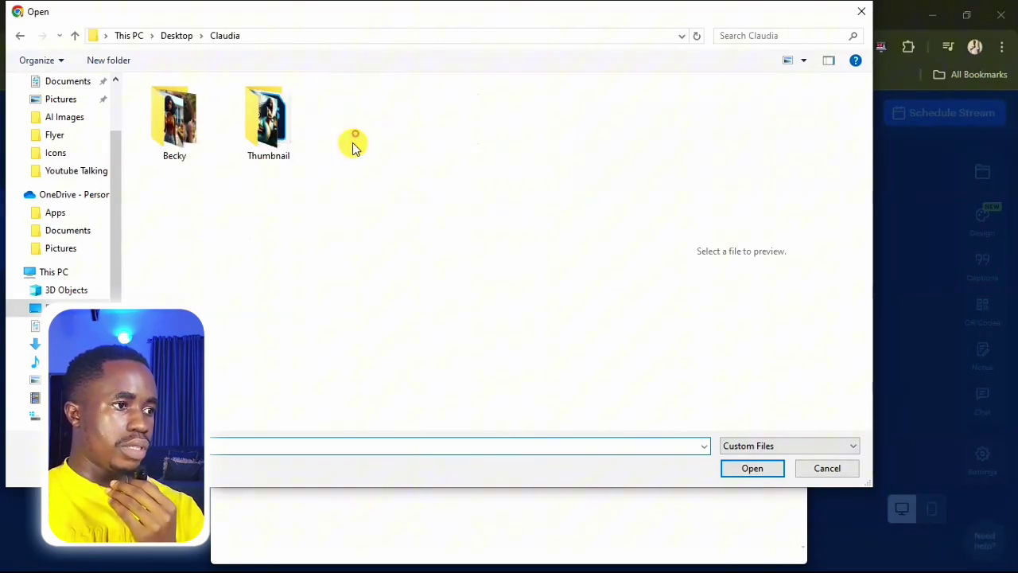
{"action": "double_click", "coordinate": [188, 133]}
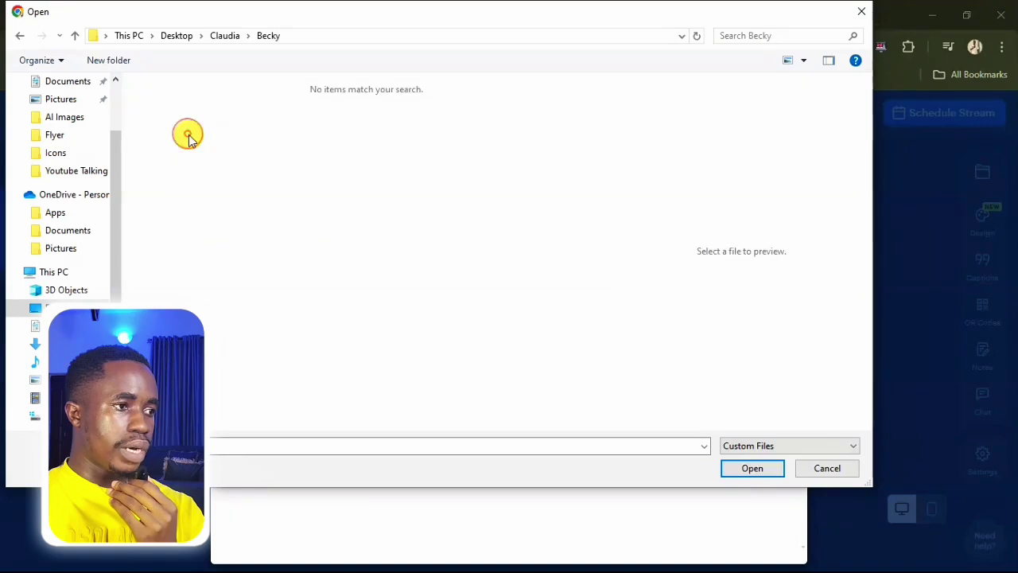
{"action": "scroll", "coordinate": [71, 131], "scroll_direction": "up", "scroll_amount": 2}
{"action": "left_click", "coordinate": [66, 129]}
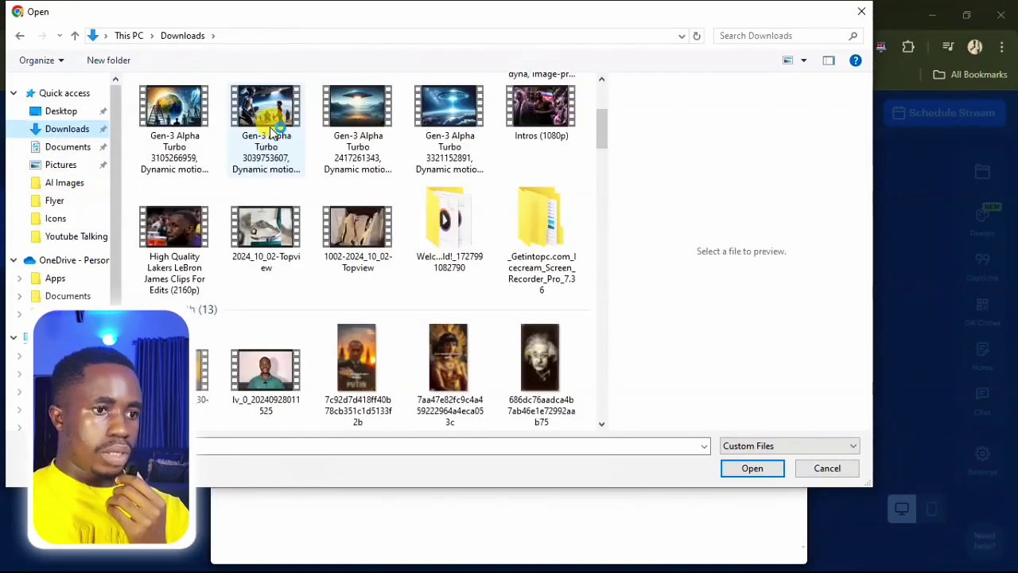
{"action": "left_click", "coordinate": [266, 119]}
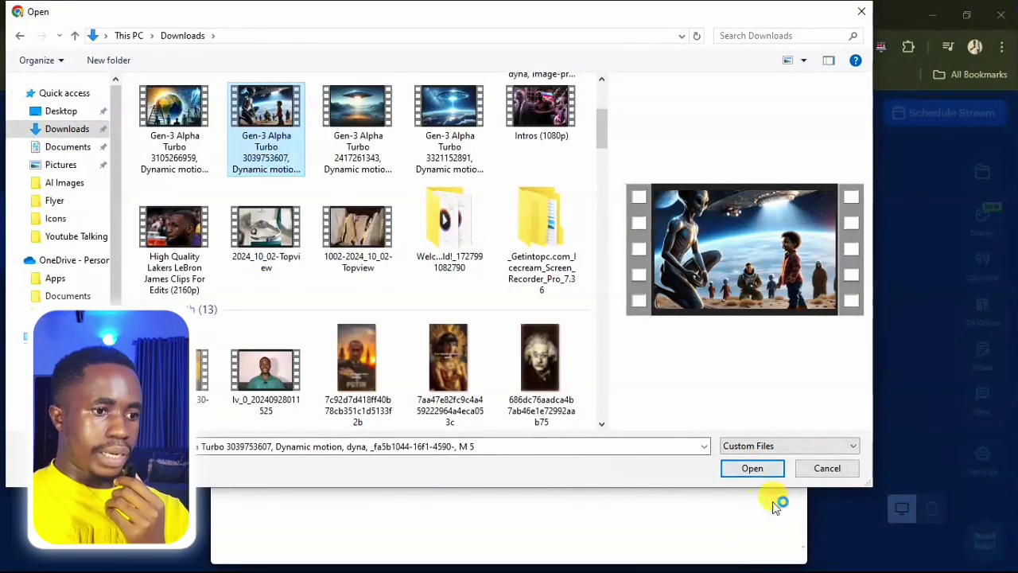
{"action": "left_click", "coordinate": [748, 470]}
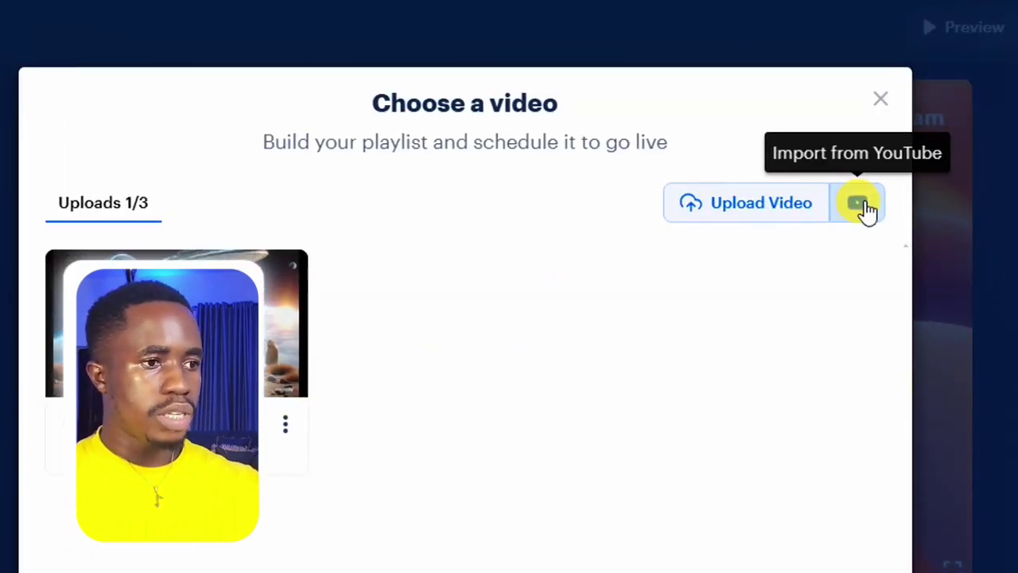
- Try to import the three AfroTales videos about the Pregnant Widow, Amaka And Her Landlord, and the Mermaid from YouTube
{"action": "left_click", "coordinate": [859, 204]}
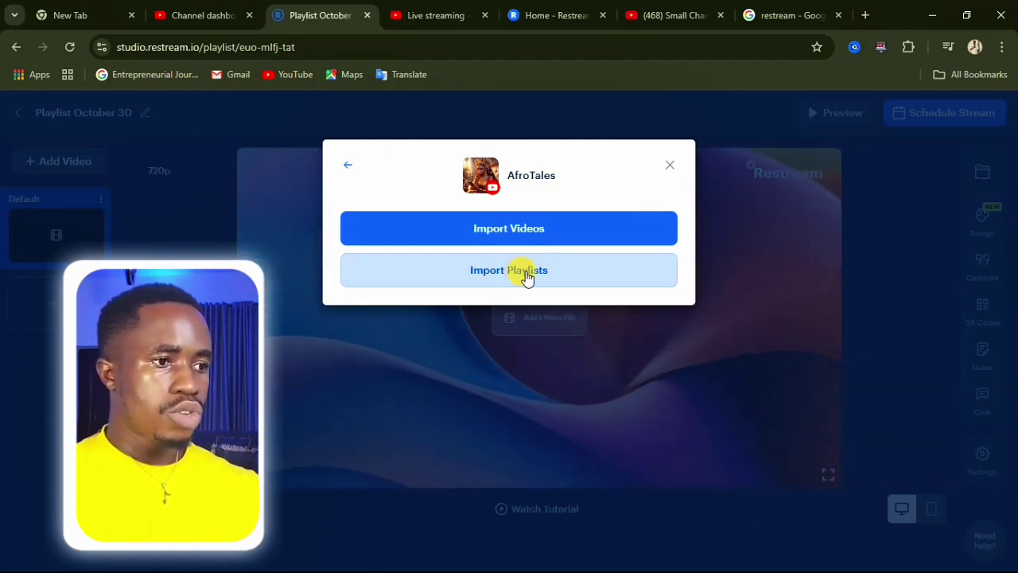
{"action": "left_click", "coordinate": [513, 234]}
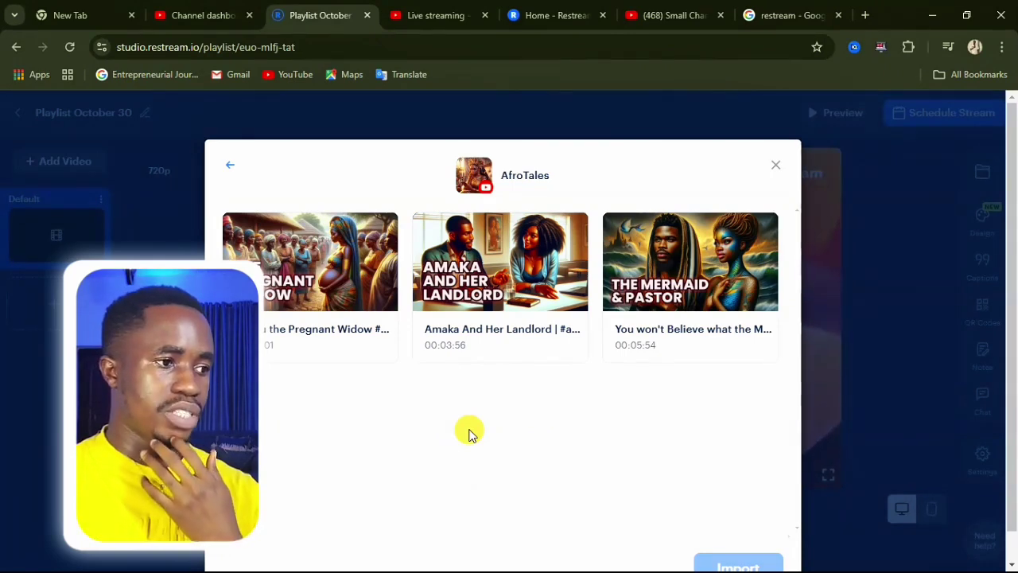
{"action": "left_click", "coordinate": [331, 288]}
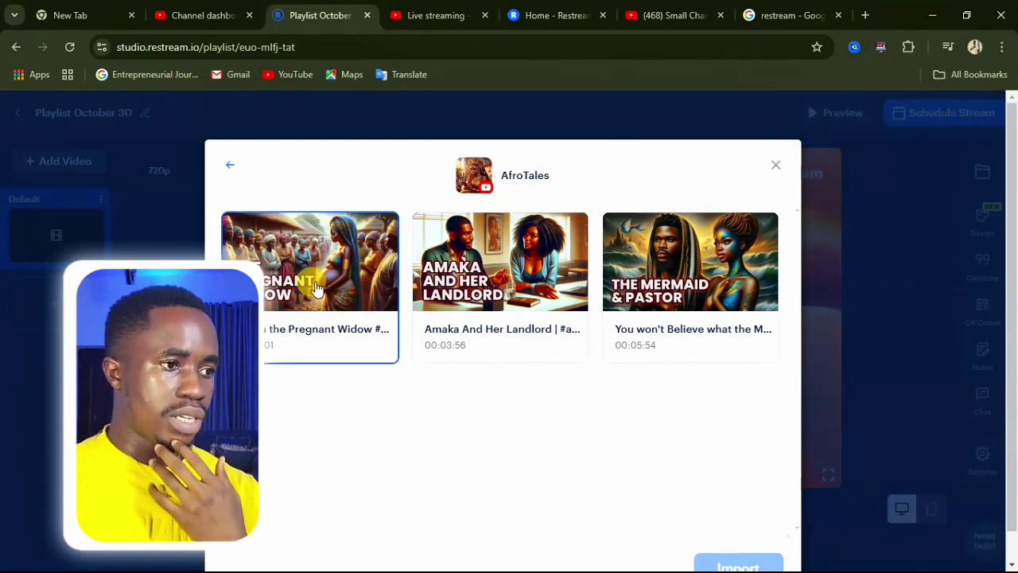
{"action": "left_click", "coordinate": [318, 288]}
{"action": "scroll", "coordinate": [541, 318], "scroll_direction": "down", "scroll_amount": 1}
{"action": "left_click", "coordinate": [513, 262]}
{"action": "left_click", "coordinate": [654, 248]}
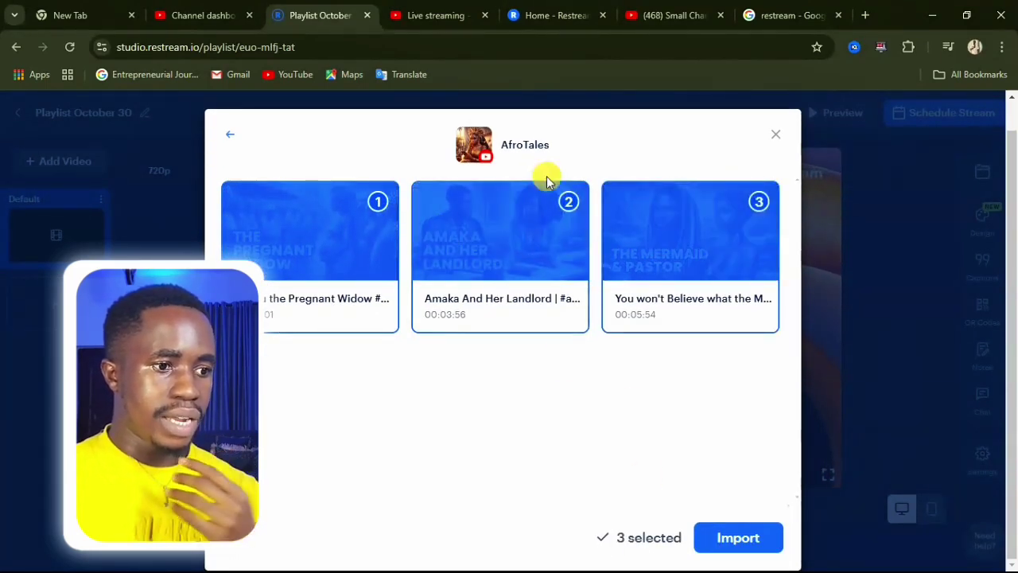
{"action": "left_click", "coordinate": [738, 539]}
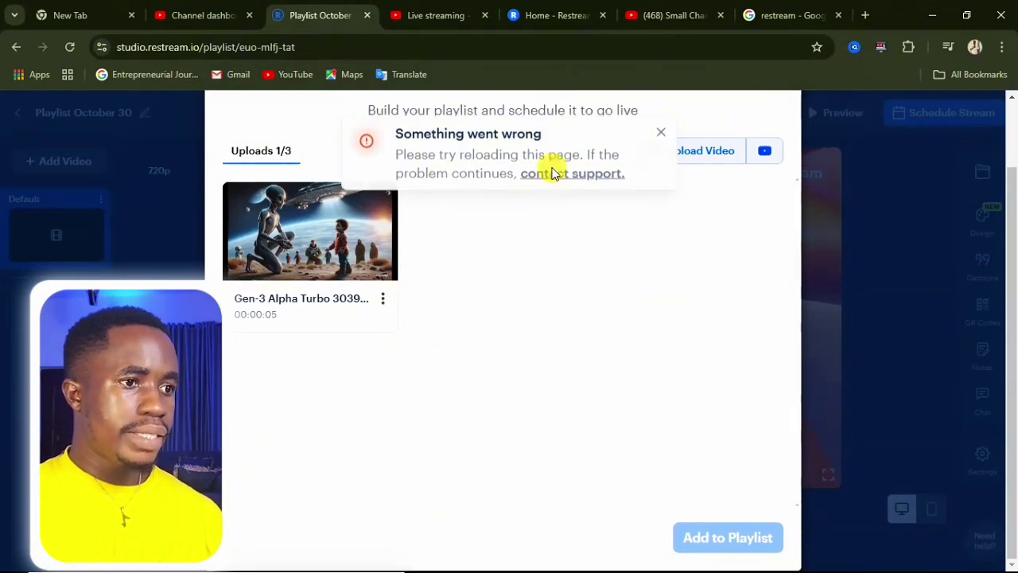
{"action": "left_click", "coordinate": [661, 133]}
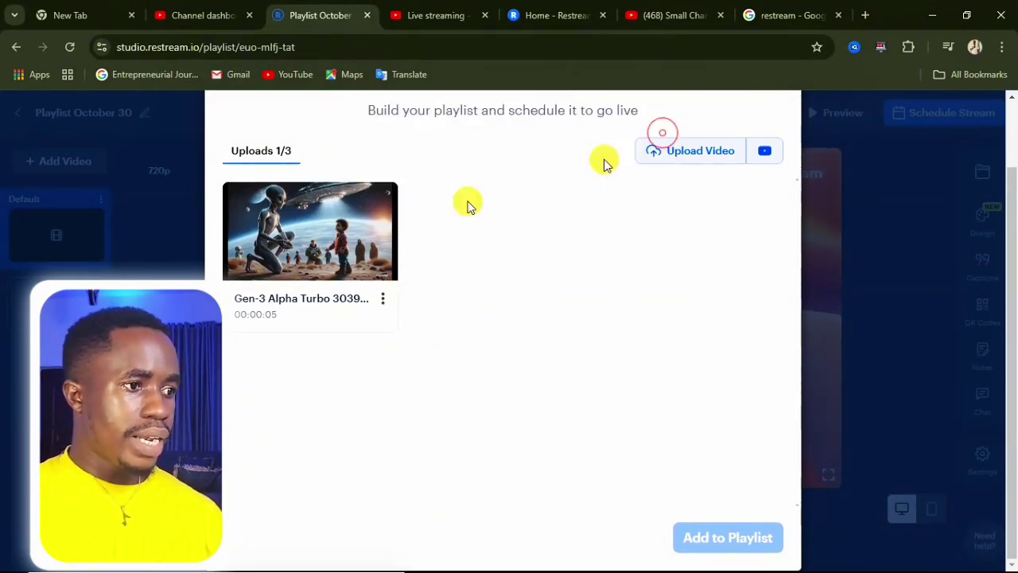
- Add the uploaded Gen-3 Alpha Turbo video to the playlist
{"action": "left_click", "coordinate": [330, 238]}
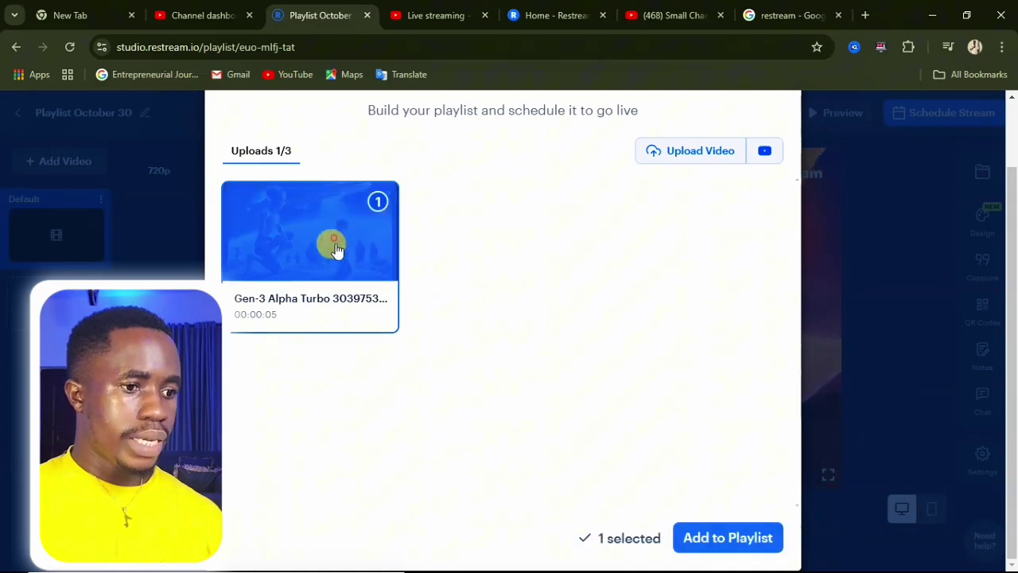
{"action": "left_click", "coordinate": [728, 538]}
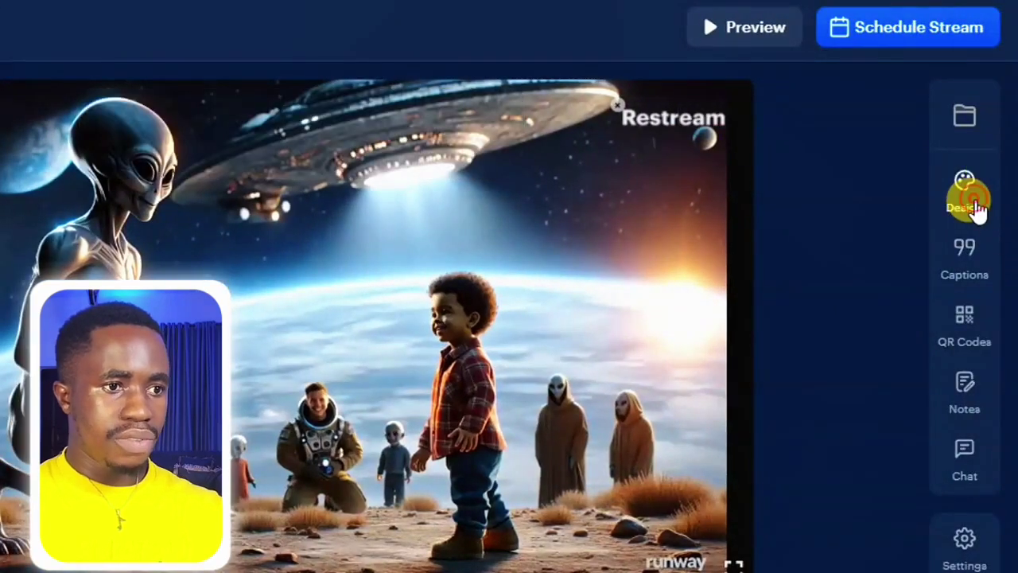
- Set the stream's design background to the animated orange, red and blue wave video, the first one in the Background collection
{"action": "left_click", "coordinate": [979, 208]}
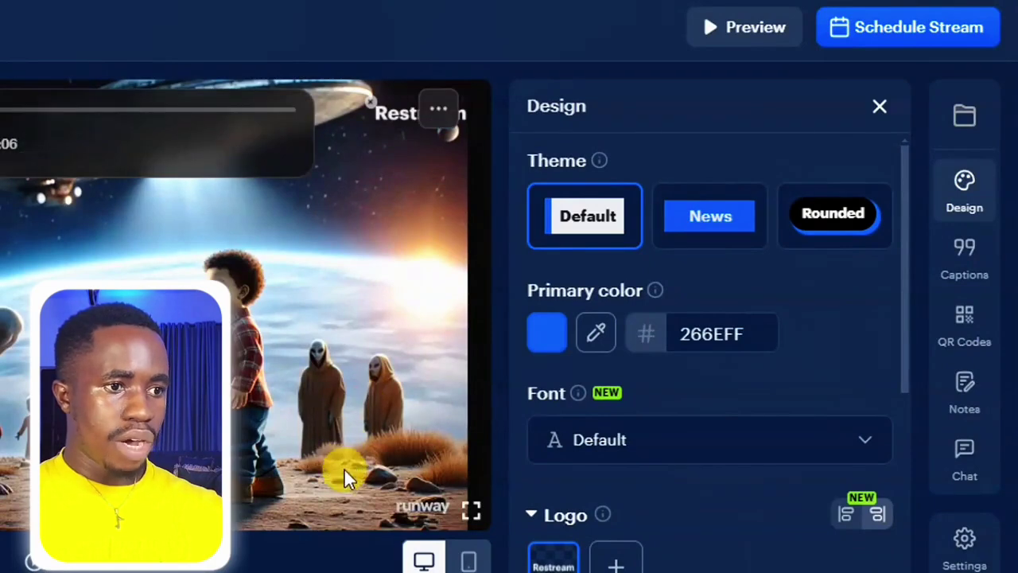
{"action": "scroll", "coordinate": [645, 382], "scroll_direction": "down", "scroll_amount": 5}
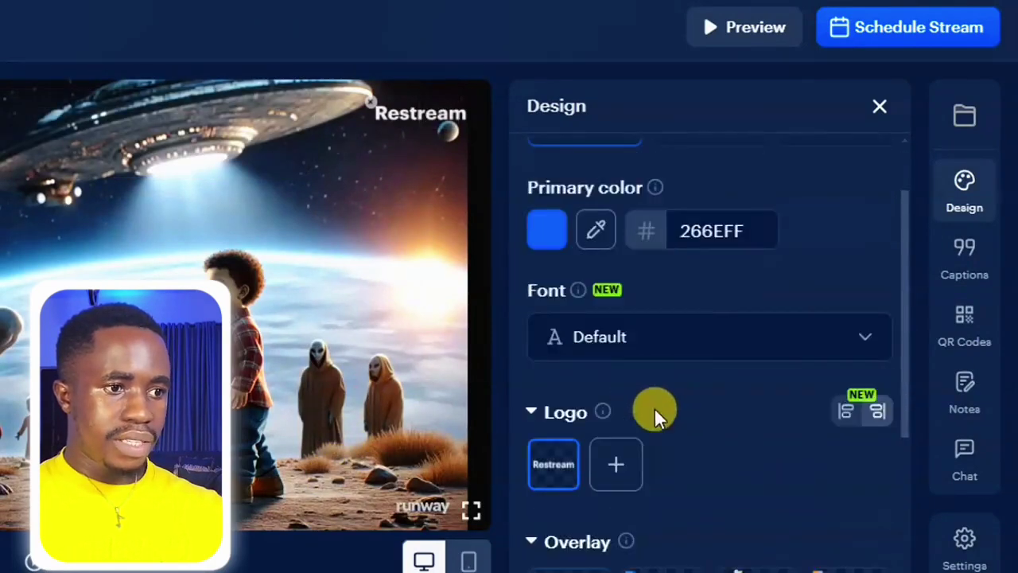
{"action": "mouse_move", "coordinate": [595, 371]}
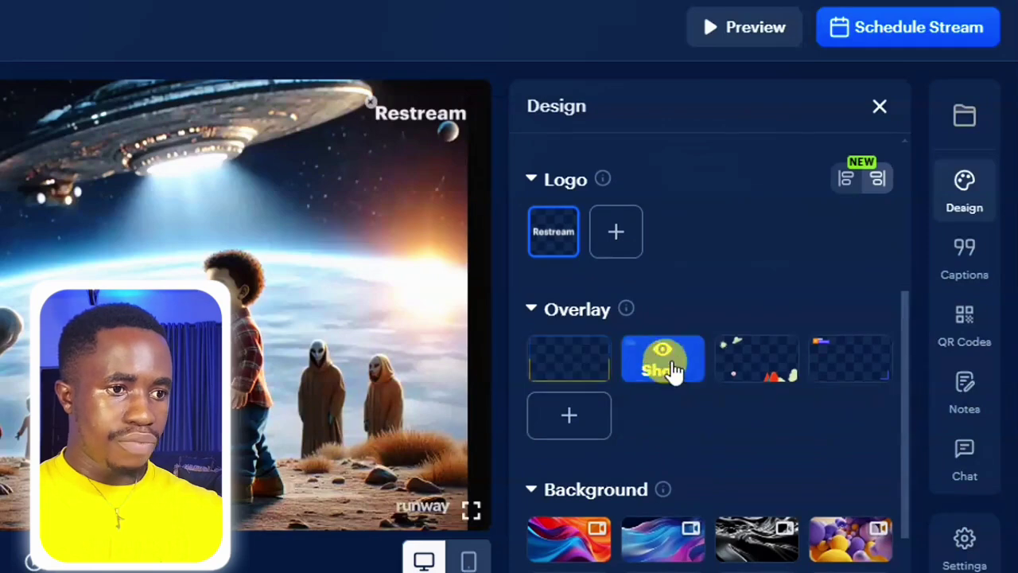
{"action": "scroll", "coordinate": [730, 442], "scroll_direction": "down", "scroll_amount": 1}
{"action": "scroll", "coordinate": [729, 442], "scroll_direction": "down", "scroll_amount": 10}
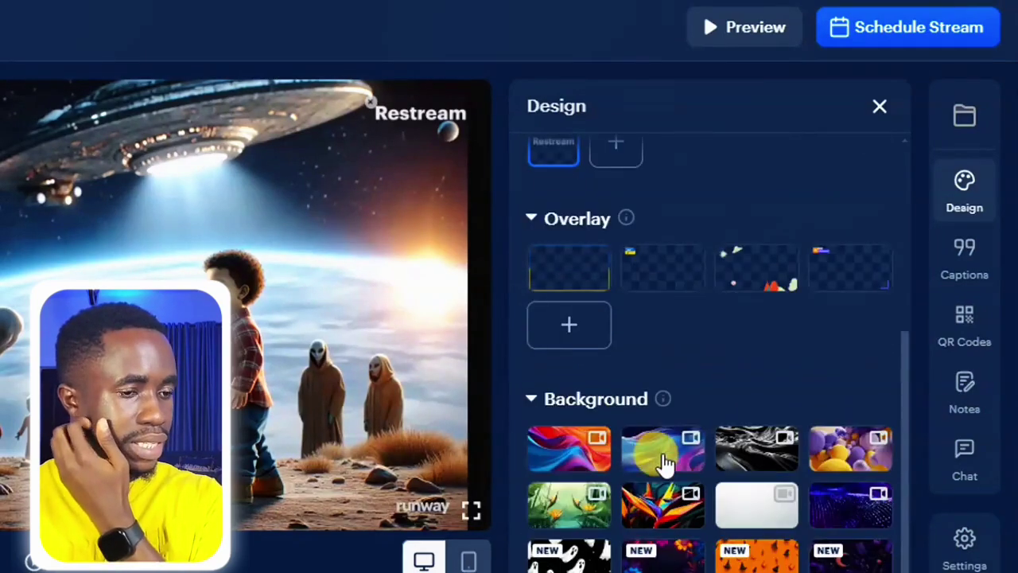
{"action": "mouse_move", "coordinate": [601, 314]}
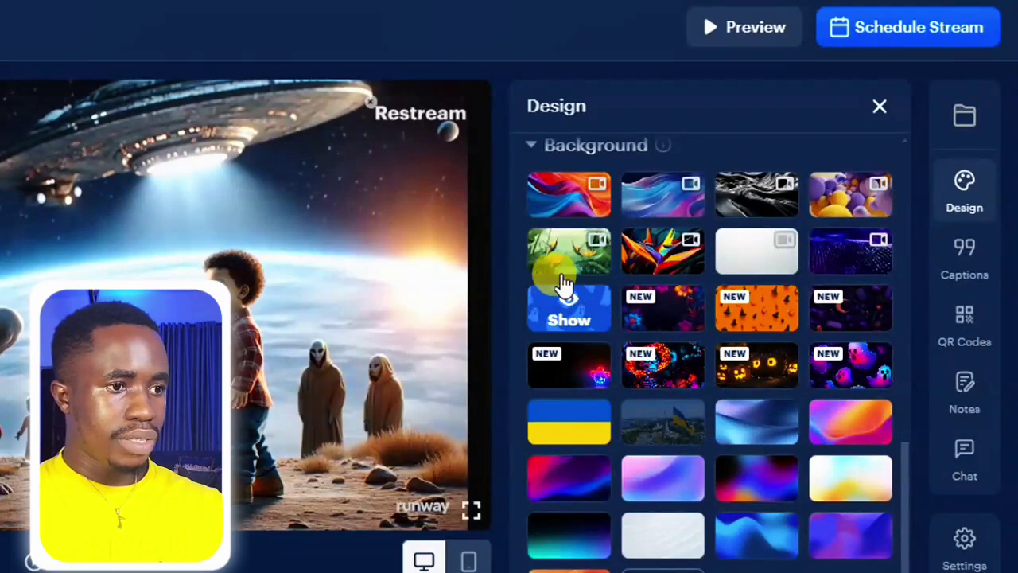
{"action": "left_click", "coordinate": [568, 208]}
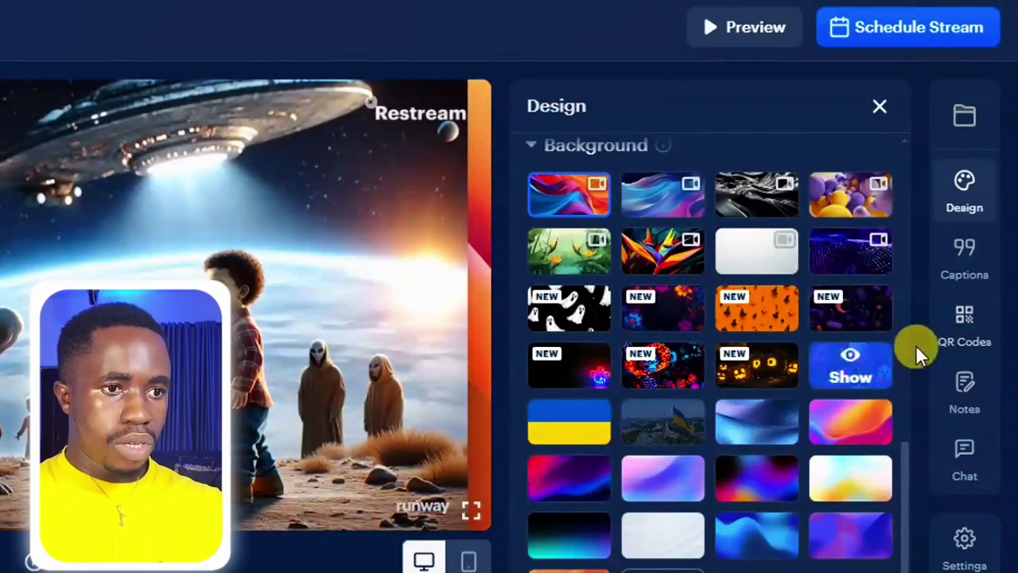
- Review the stream's captions, notes and chat options and its general settings
{"action": "left_click", "coordinate": [963, 271]}
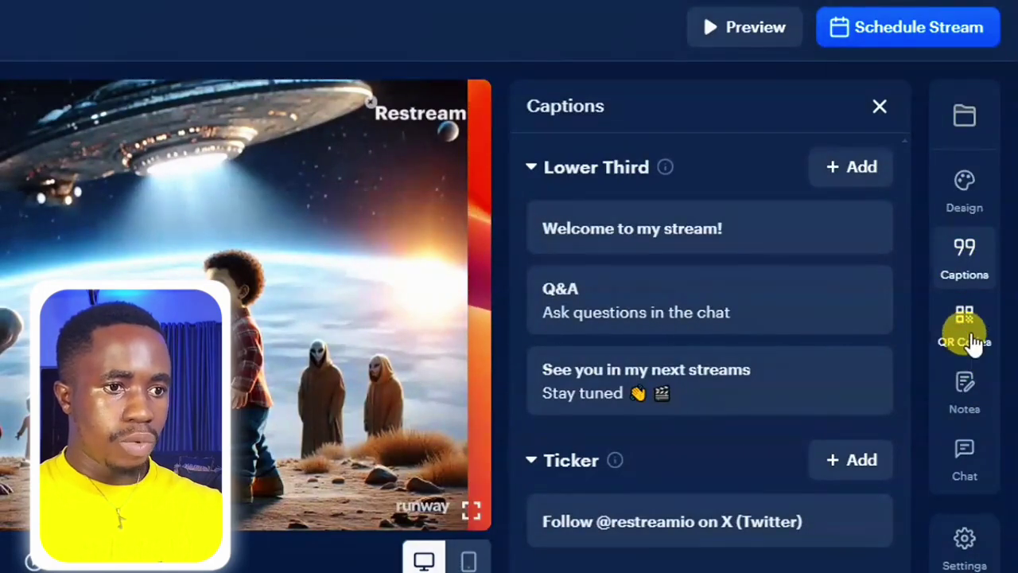
{"action": "left_click", "coordinate": [966, 390]}
{"action": "left_click", "coordinate": [964, 459]}
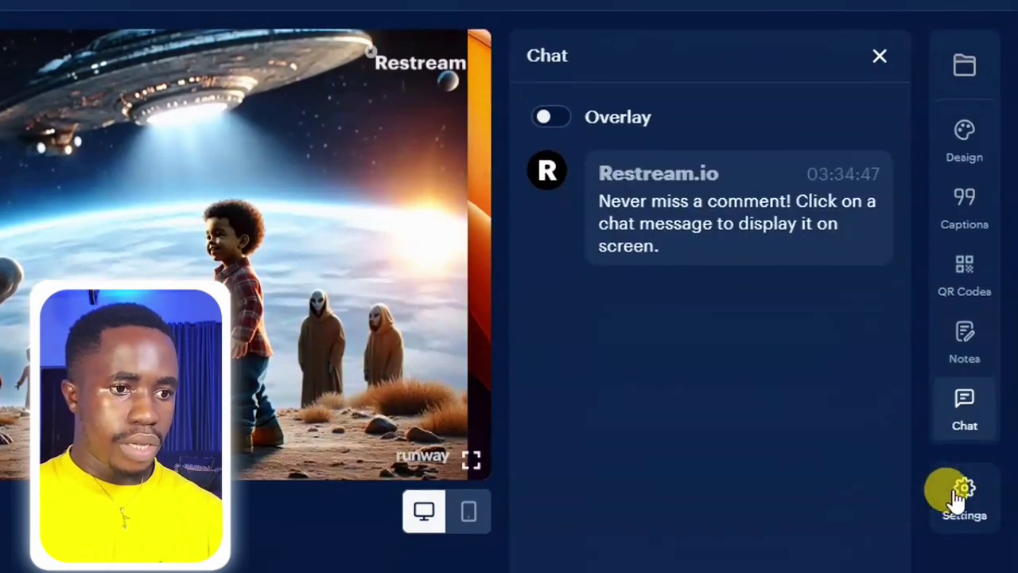
{"action": "left_click", "coordinate": [965, 494]}
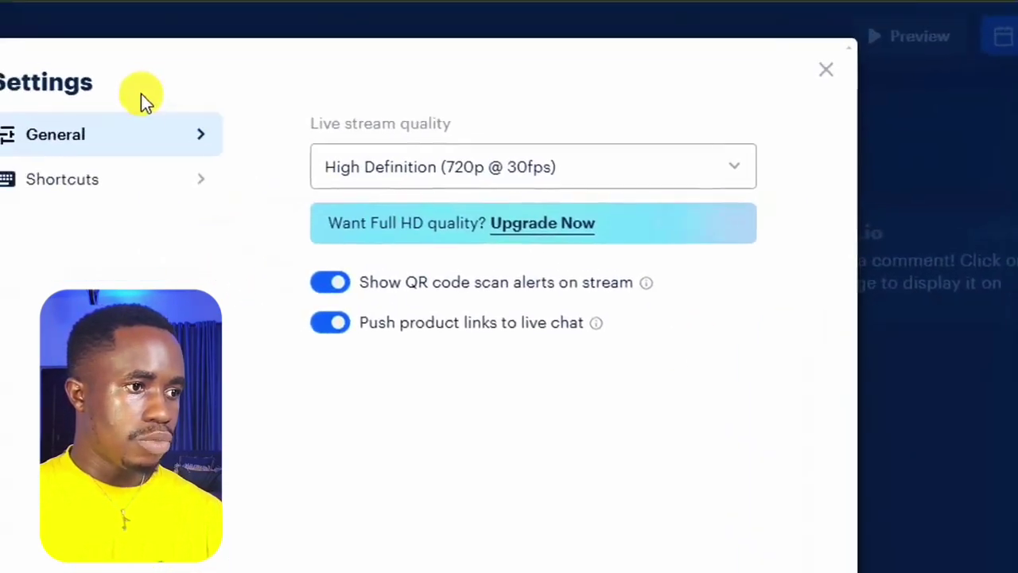
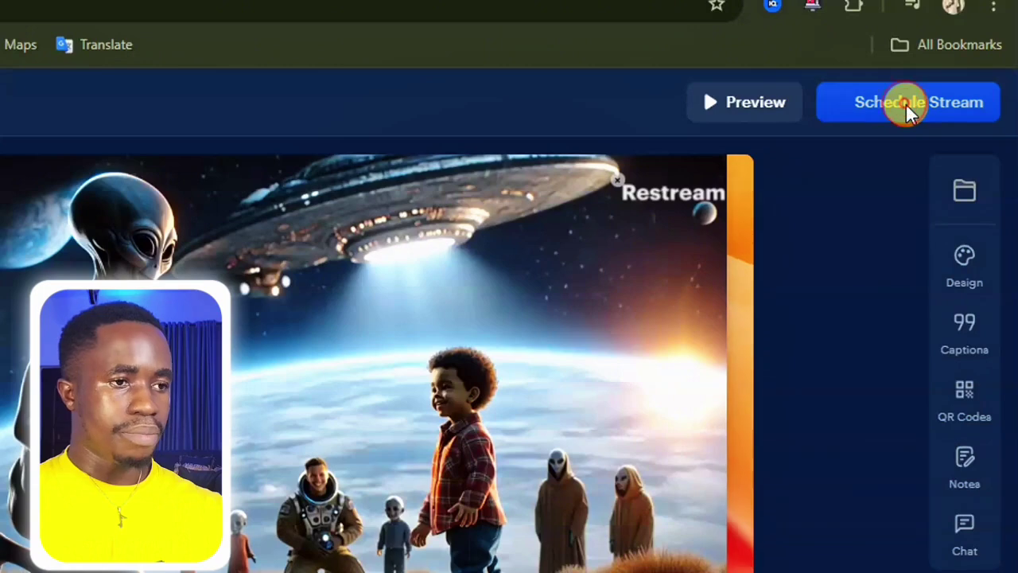
- Start scheduling the stream and title the playlist event "The wicked step mother"
{"action": "left_click", "coordinate": [910, 110]}
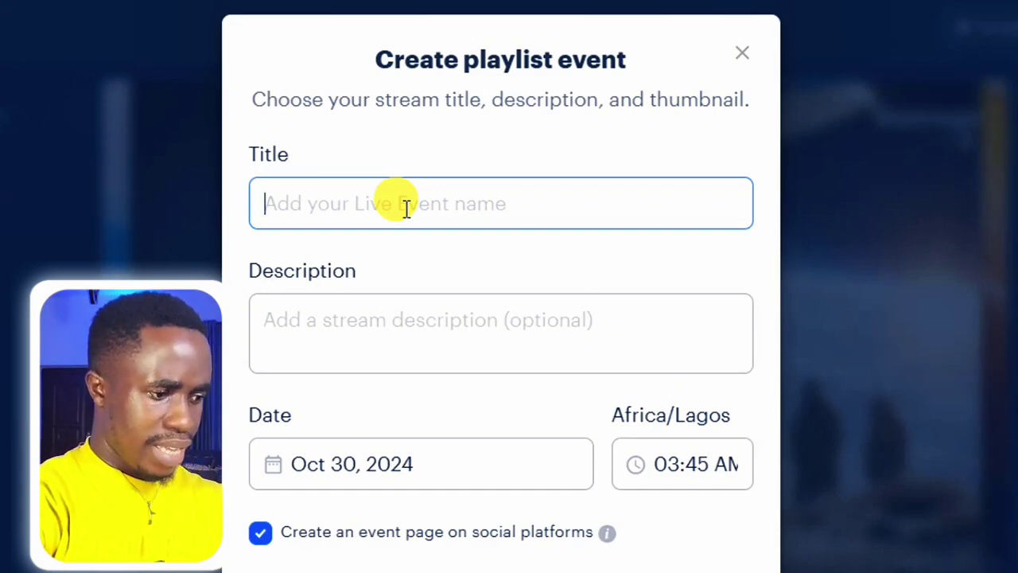
{"action": "type", "text": "The wicked step mother"}
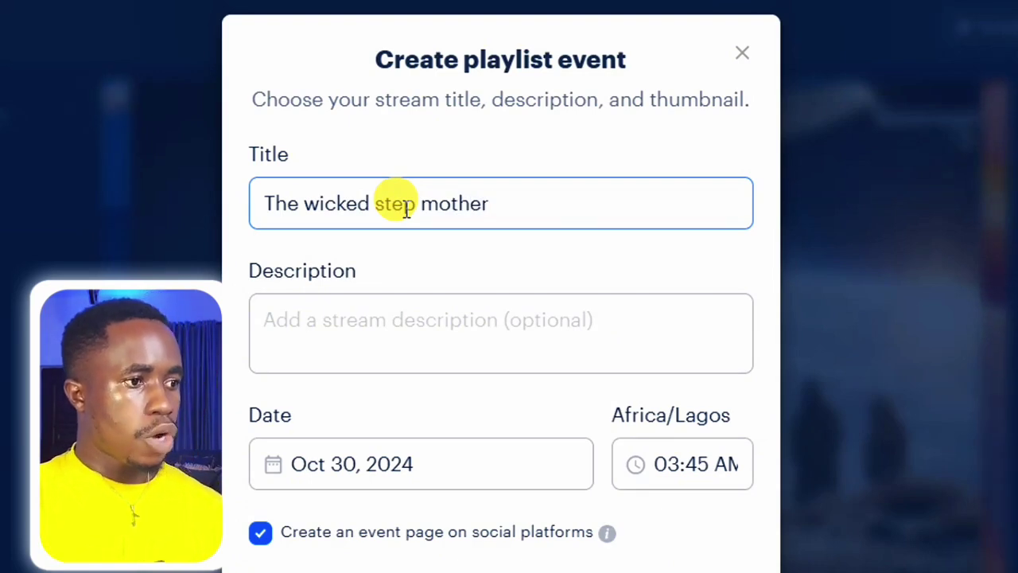
{"action": "left_click", "coordinate": [321, 333]}
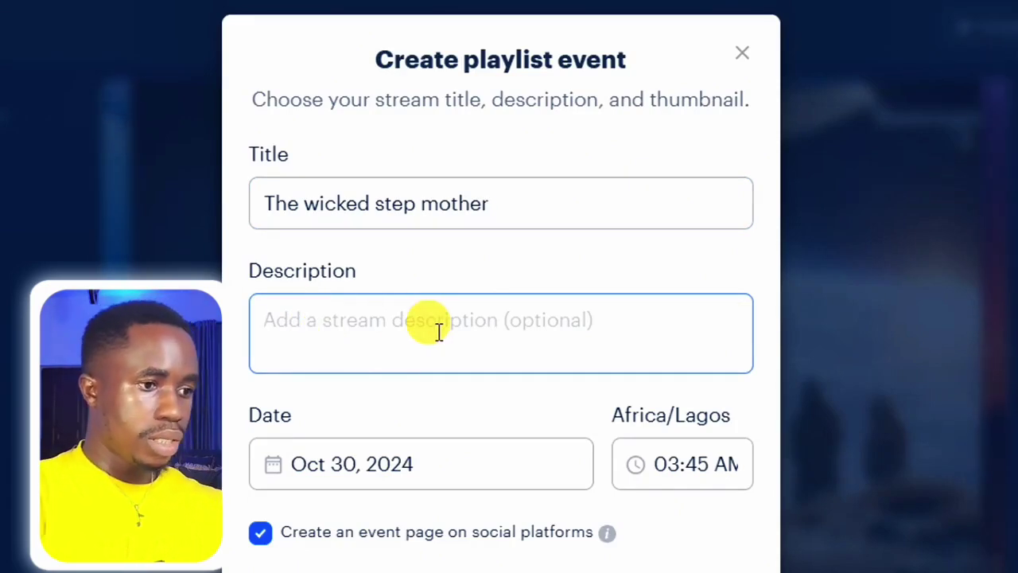
- Set the event date to Oct 31, 2024 and check the available start times without choosing another
{"action": "scroll", "coordinate": [393, 420], "scroll_direction": "down", "scroll_amount": 1}
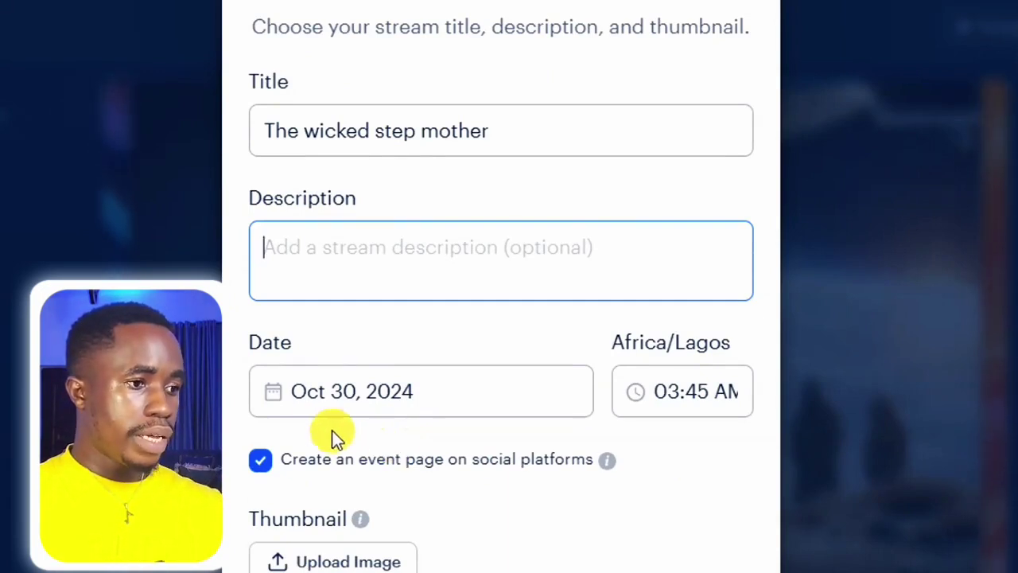
{"action": "left_click", "coordinate": [434, 389]}
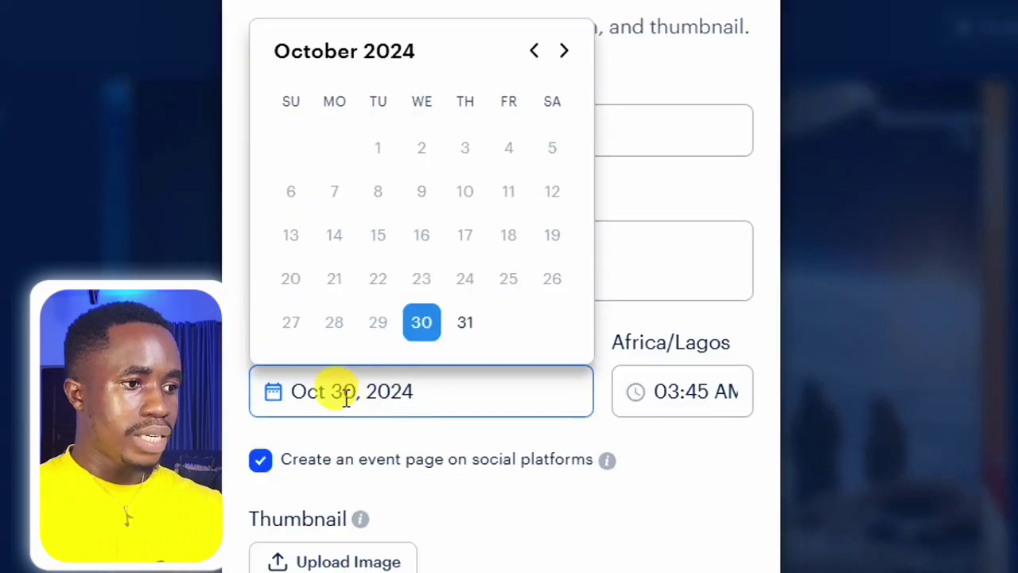
{"action": "left_click", "coordinate": [463, 323]}
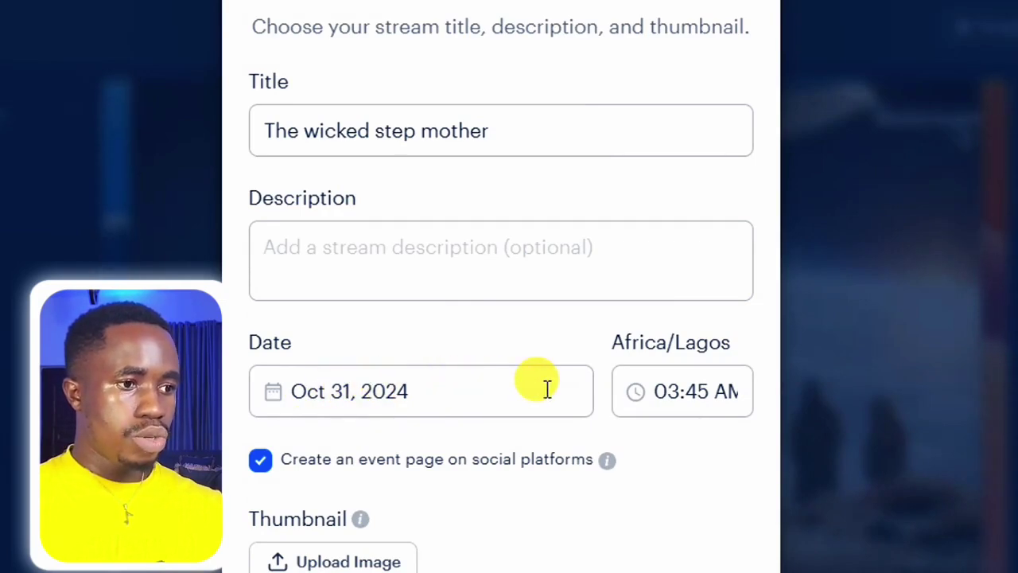
{"action": "left_click", "coordinate": [677, 391]}
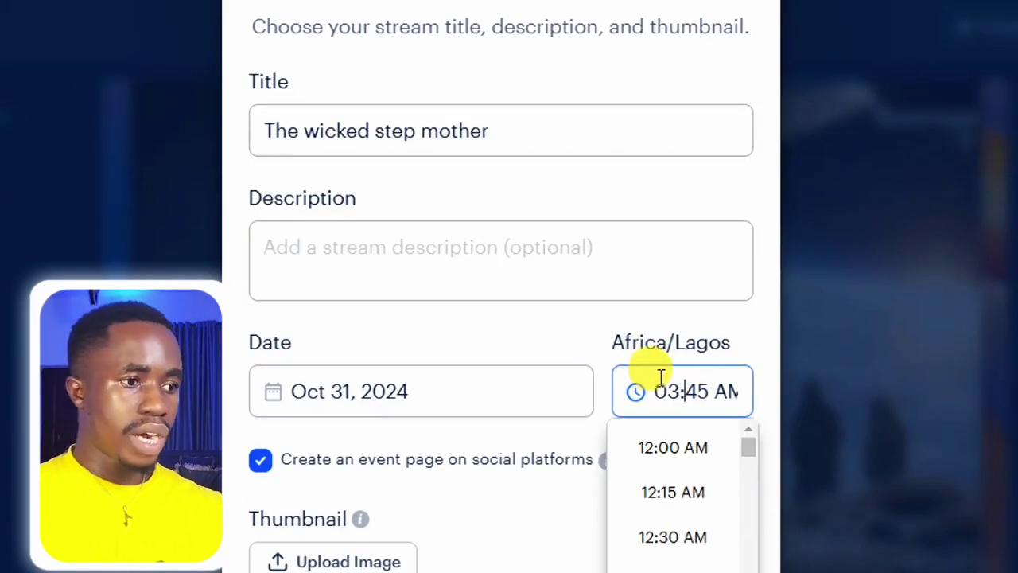
{"action": "left_click", "coordinate": [512, 350]}
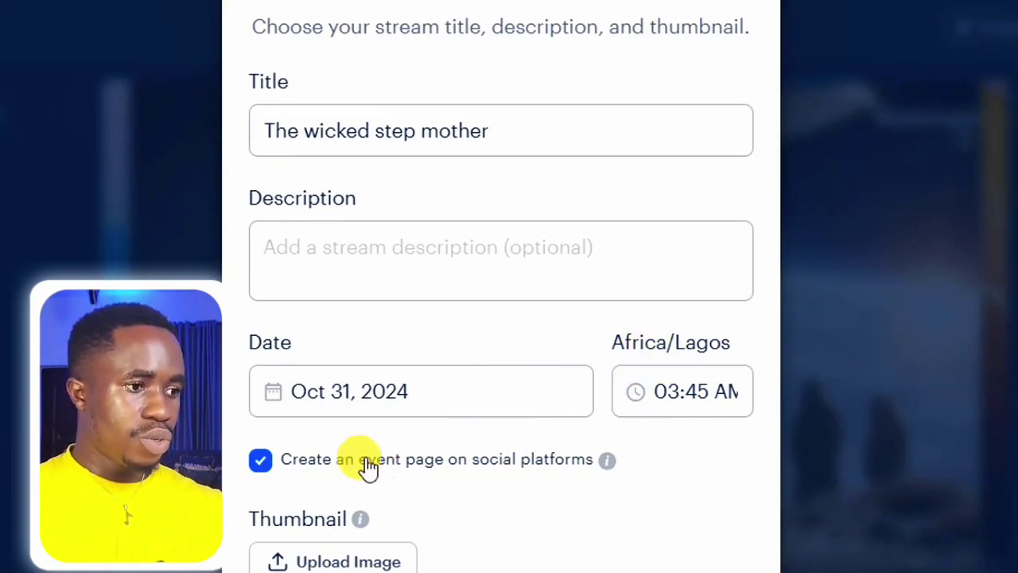
- Upload the image _7966fac6-f5dc-4515-8c2c-f8c1ece22daf of four seated women as the event thumbnail and crop it
{"action": "scroll", "coordinate": [329, 518], "scroll_direction": "down", "scroll_amount": 2}
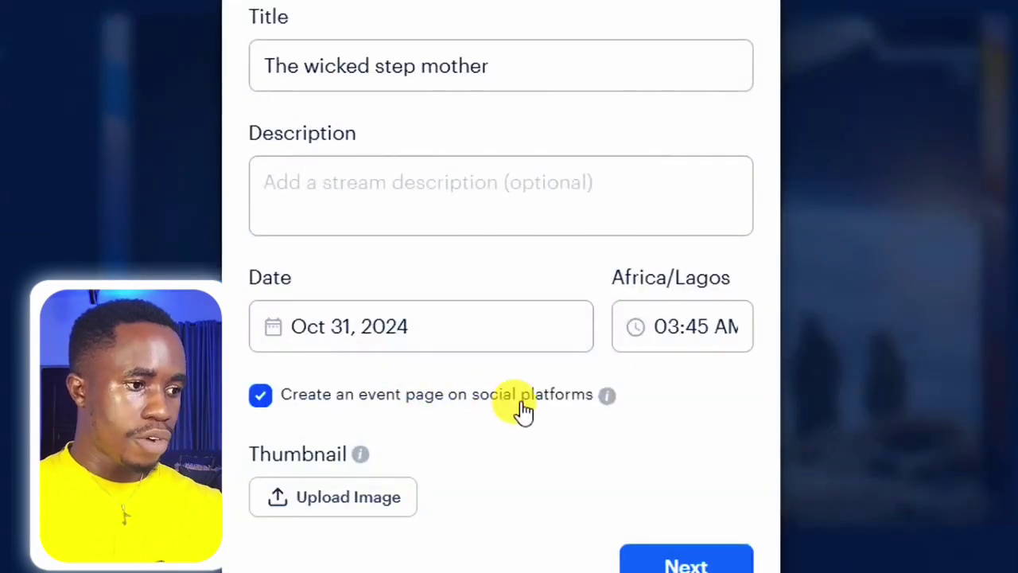
{"action": "scroll", "coordinate": [311, 493], "scroll_direction": "down", "scroll_amount": 1}
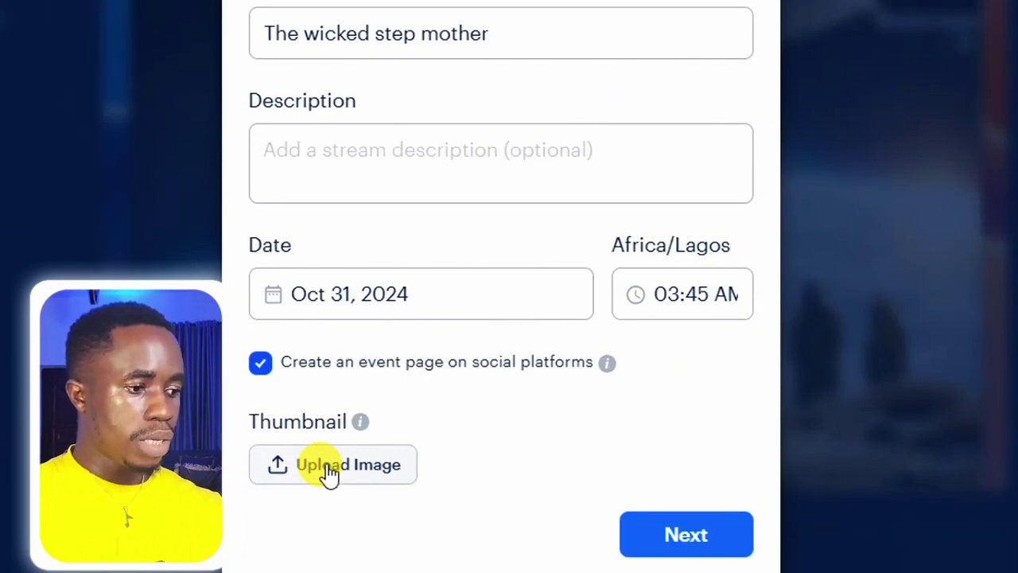
{"action": "left_click", "coordinate": [329, 471]}
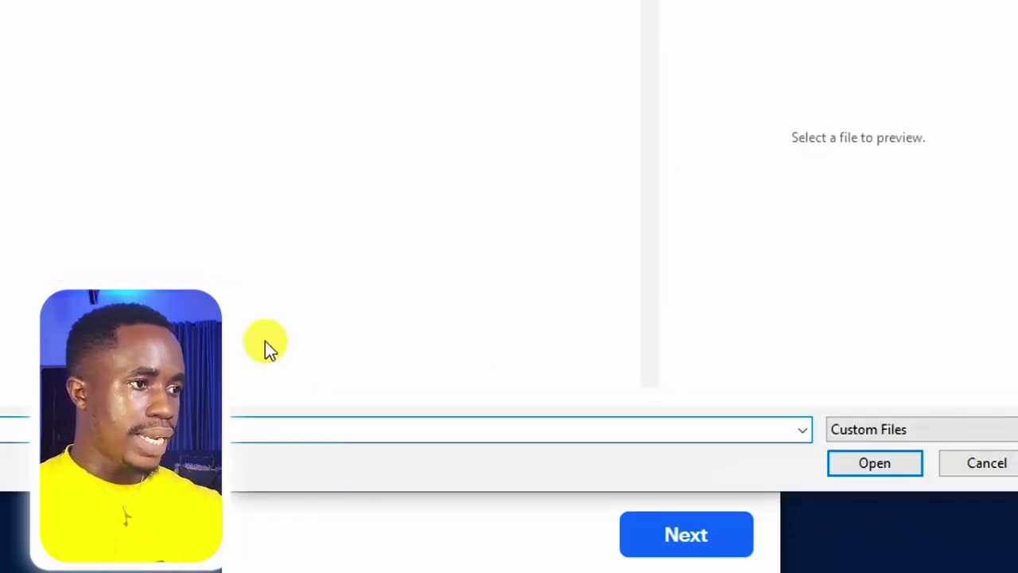
{"action": "scroll", "coordinate": [203, 199], "scroll_direction": "down", "scroll_amount": 5}
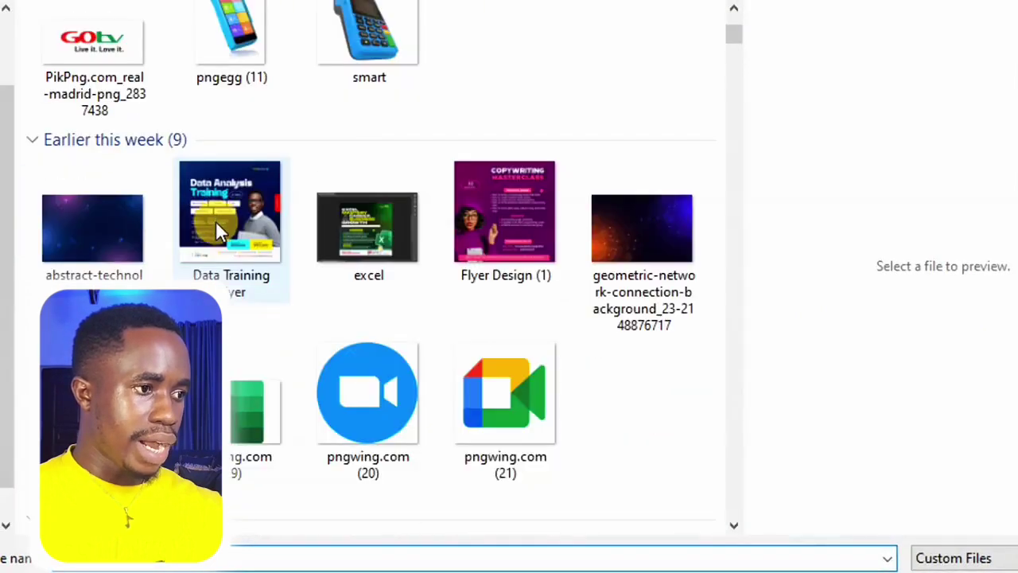
{"action": "left_click", "coordinate": [232, 273]}
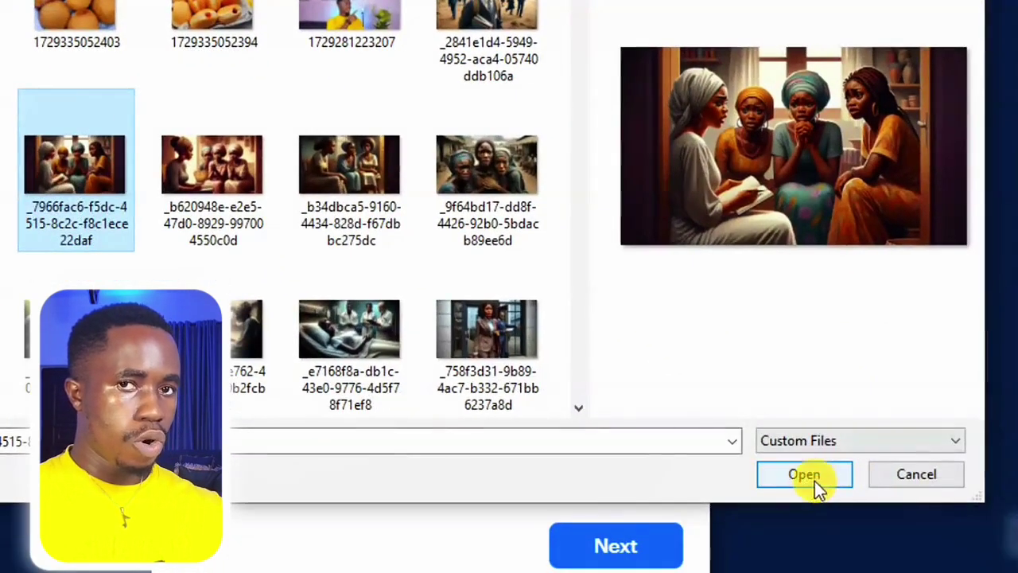
{"action": "left_click", "coordinate": [822, 491]}
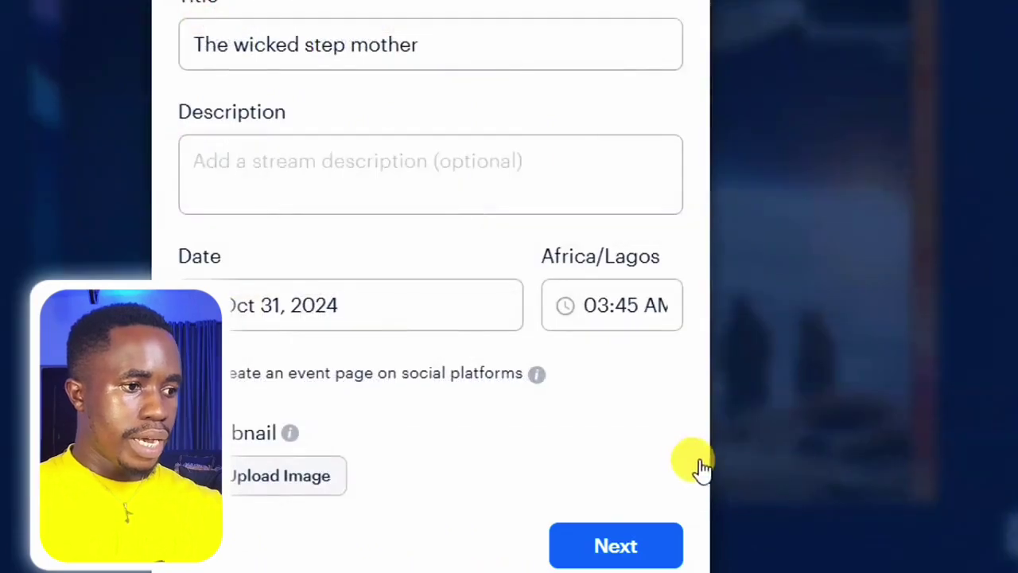
{"action": "left_click", "coordinate": [629, 561]}
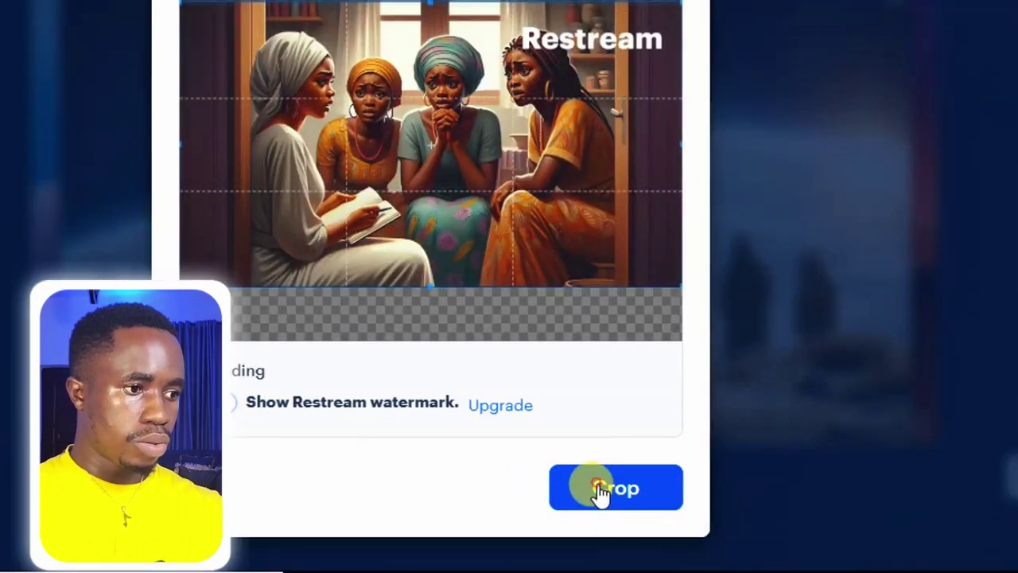
{"action": "left_click", "coordinate": [598, 487]}
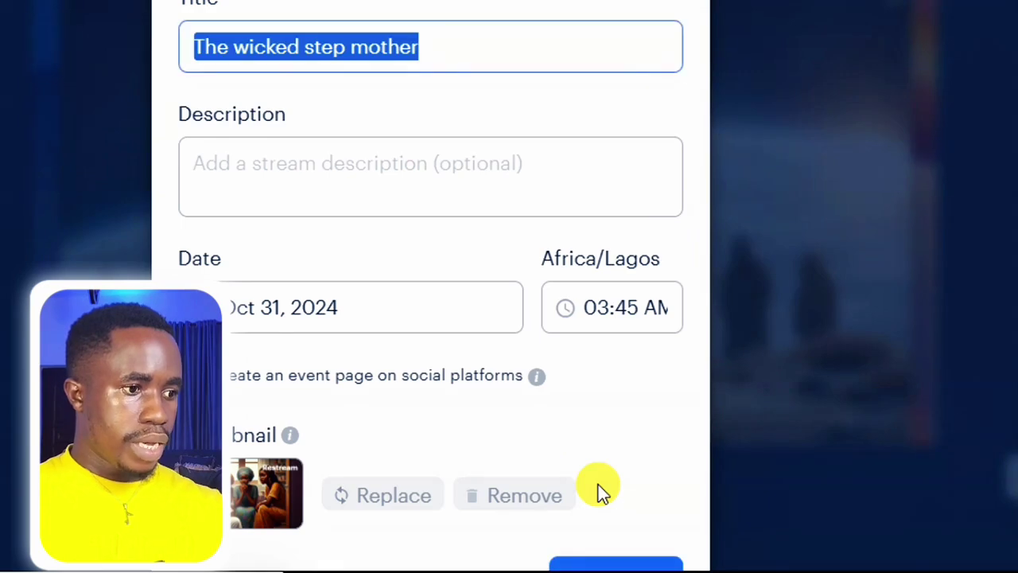
- Proceed to the event's channel selection and turn on the AfroTales YouTube channel as the streaming destination
{"action": "scroll", "coordinate": [542, 344], "scroll_direction": "down", "scroll_amount": 1}
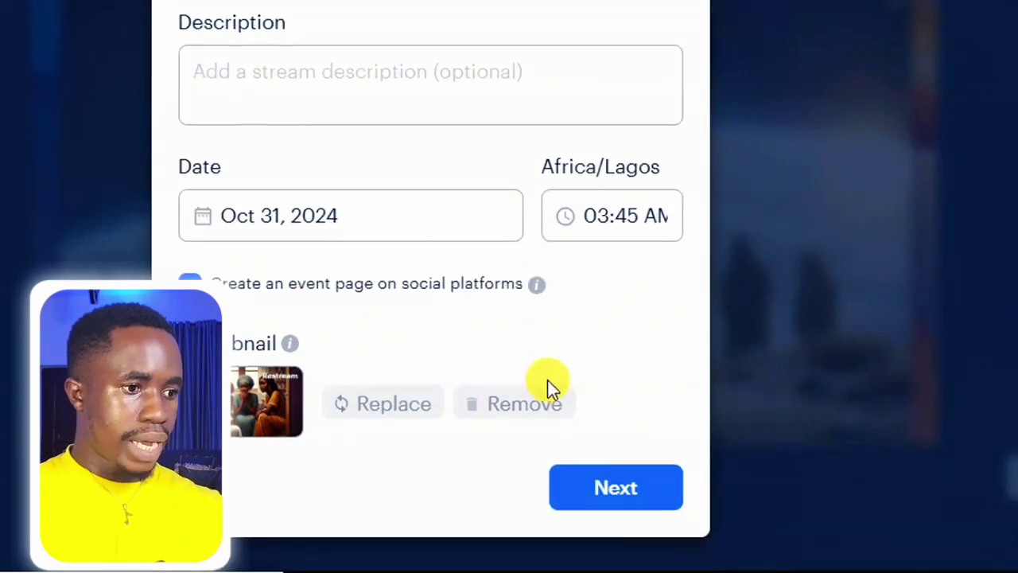
{"action": "left_click", "coordinate": [618, 493]}
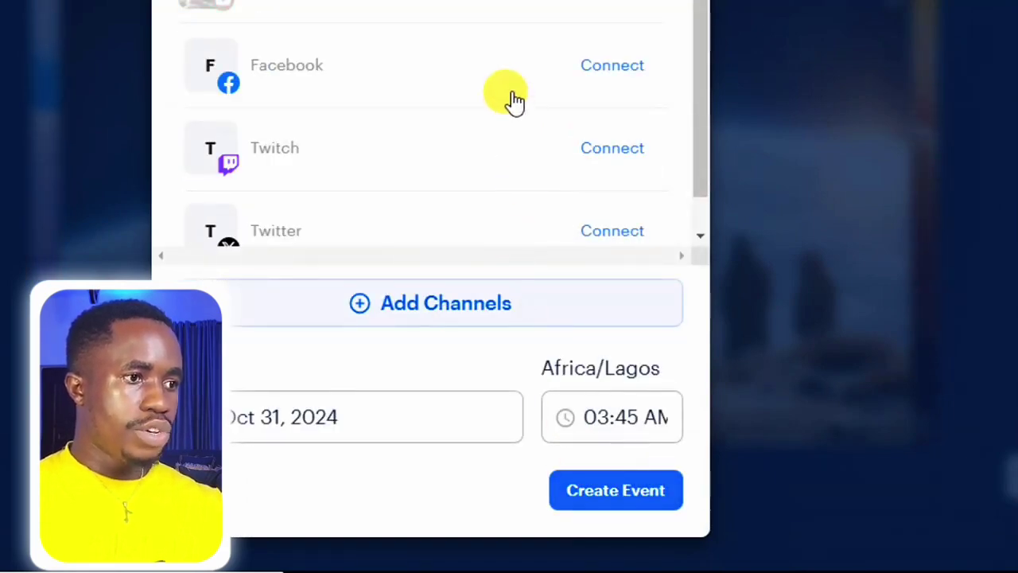
{"action": "scroll", "coordinate": [511, 99], "scroll_direction": "up", "scroll_amount": 2}
{"action": "scroll", "coordinate": [510, 92], "scroll_direction": "up", "scroll_amount": 3}
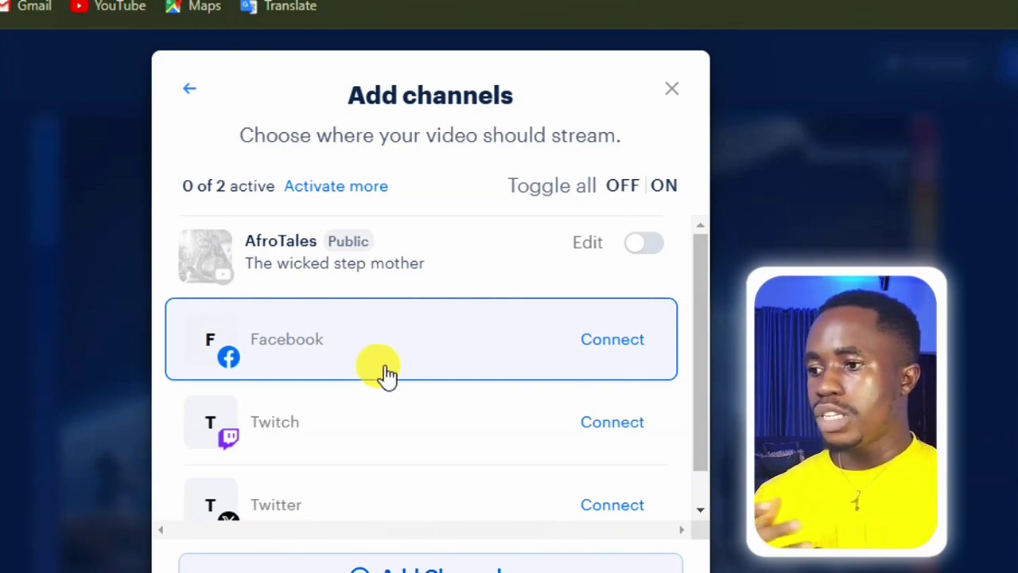
{"action": "scroll", "coordinate": [358, 450], "scroll_direction": "down", "scroll_amount": 1}
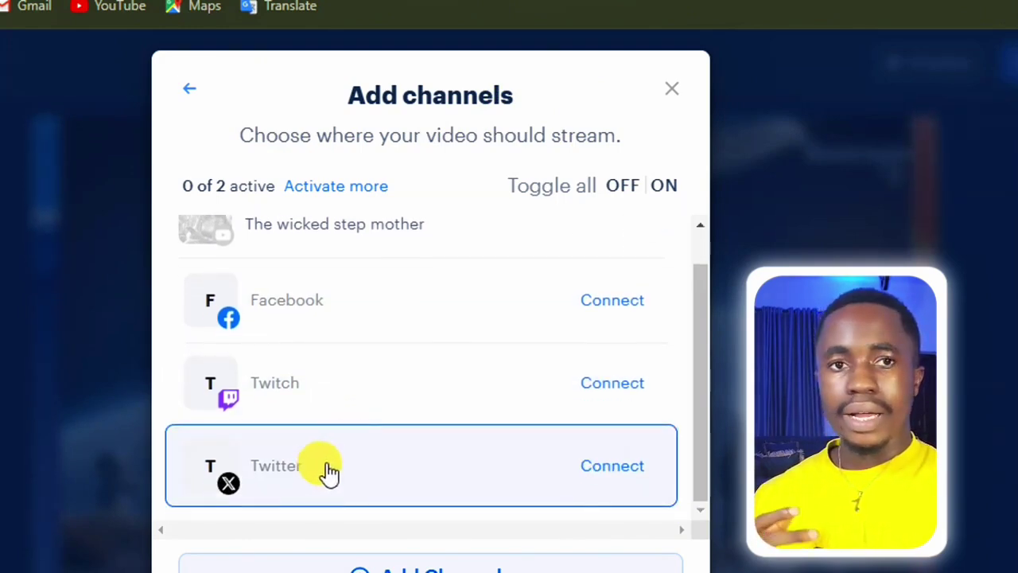
{"action": "scroll", "coordinate": [477, 398], "scroll_direction": "up", "scroll_amount": 1}
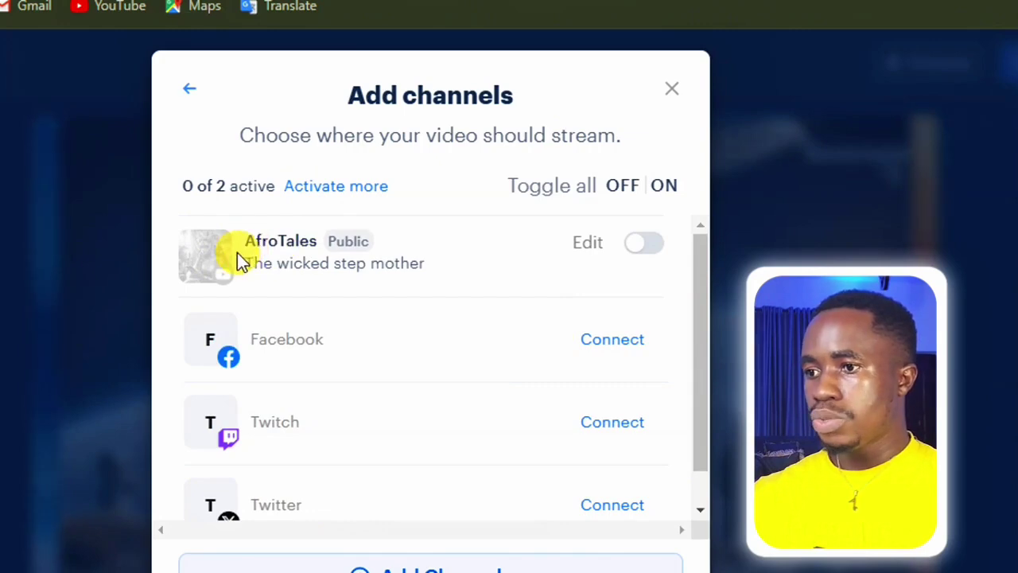
{"action": "left_click", "coordinate": [650, 250]}
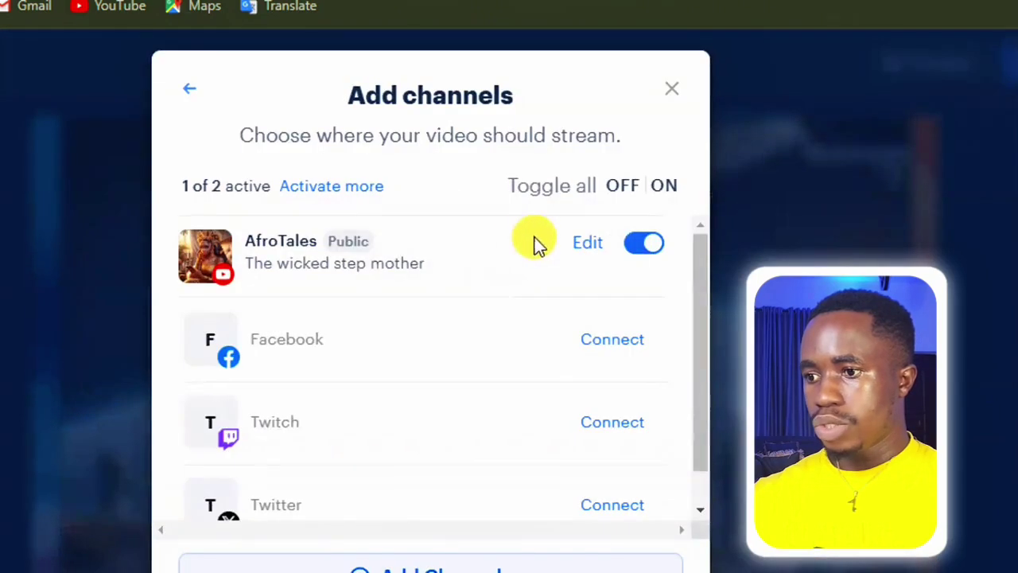
- Check the channel list and schedule, and create the playlist event
{"action": "scroll", "coordinate": [549, 302], "scroll_direction": "down", "scroll_amount": 1}
{"action": "scroll", "coordinate": [549, 302], "scroll_direction": "down", "scroll_amount": 5}
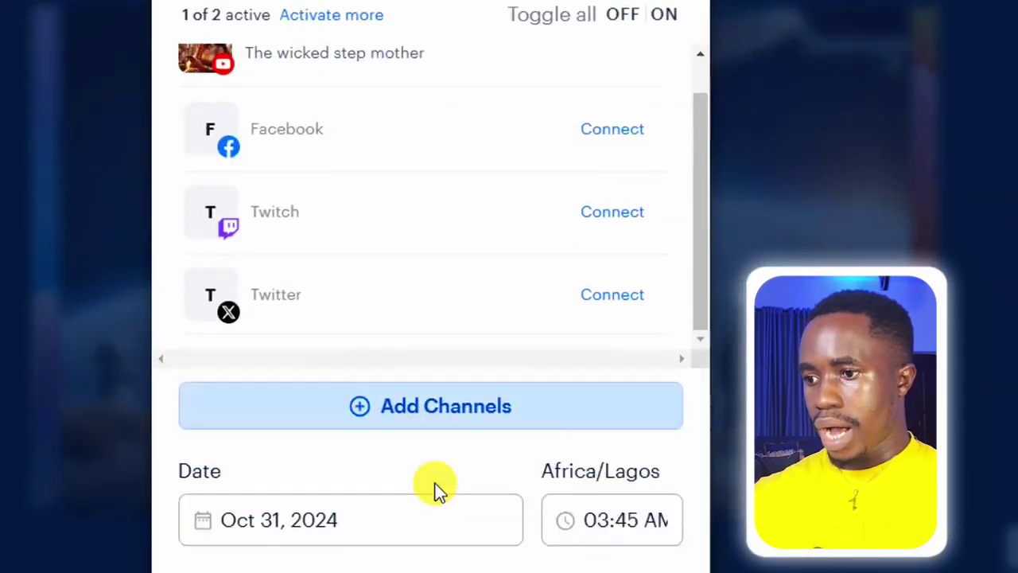
{"action": "scroll", "coordinate": [509, 453], "scroll_direction": "down", "scroll_amount": 2}
{"action": "scroll", "coordinate": [530, 316], "scroll_direction": "up", "scroll_amount": 3}
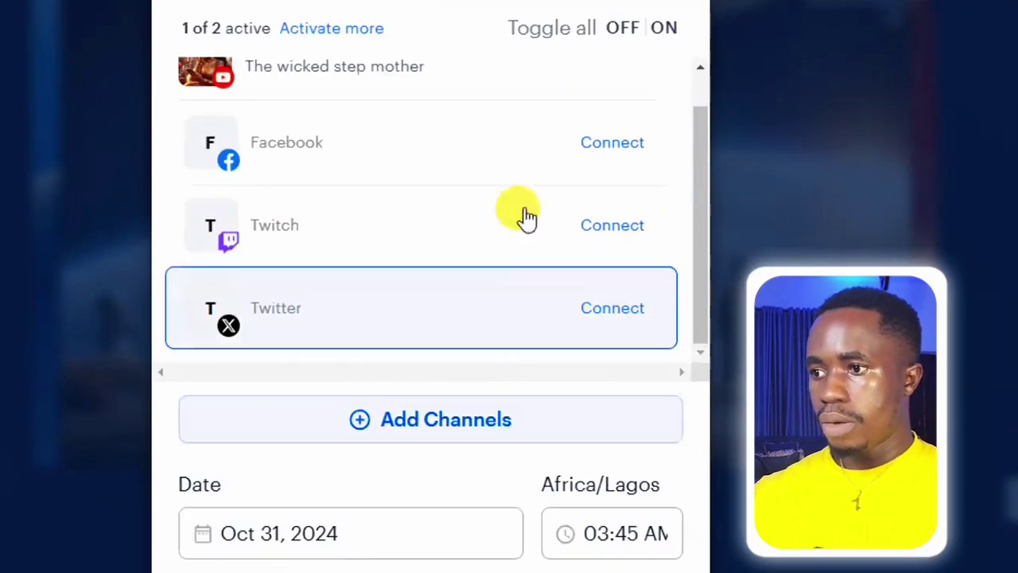
{"action": "scroll", "coordinate": [557, 84], "scroll_direction": "up", "scroll_amount": 3}
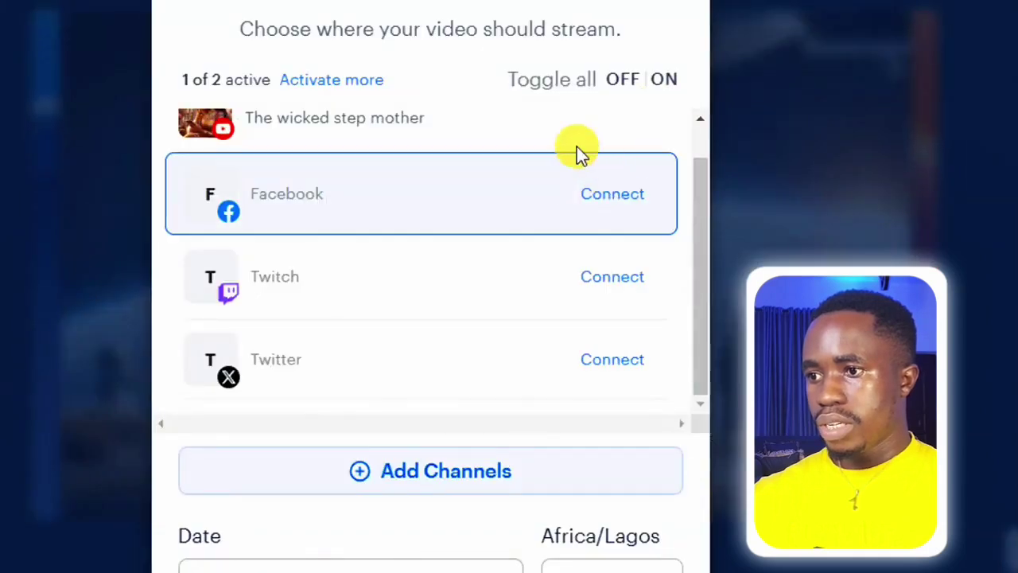
{"action": "scroll", "coordinate": [490, 179], "scroll_direction": "up", "scroll_amount": 1}
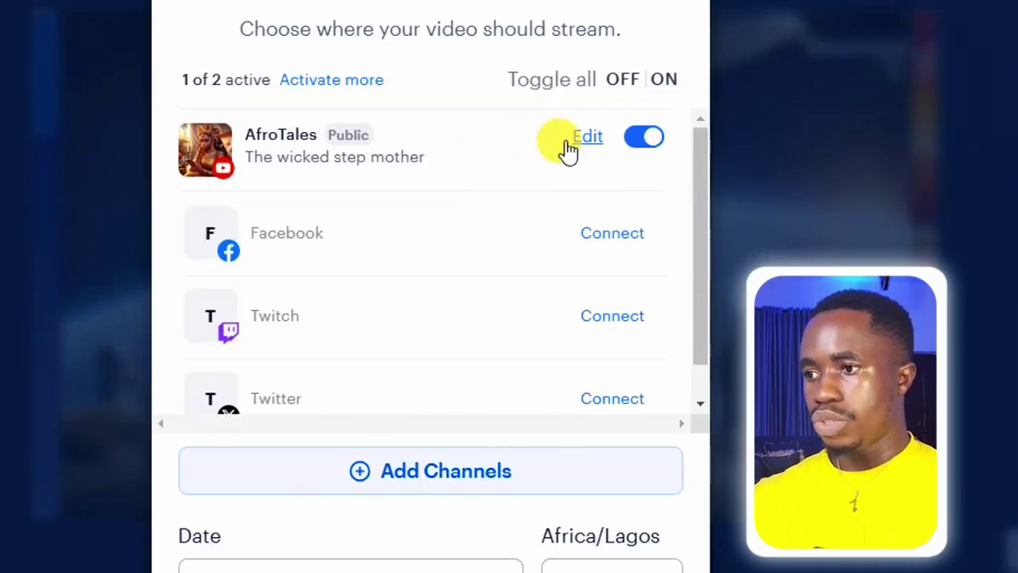
{"action": "scroll", "coordinate": [465, 205], "scroll_direction": "down", "scroll_amount": 3}
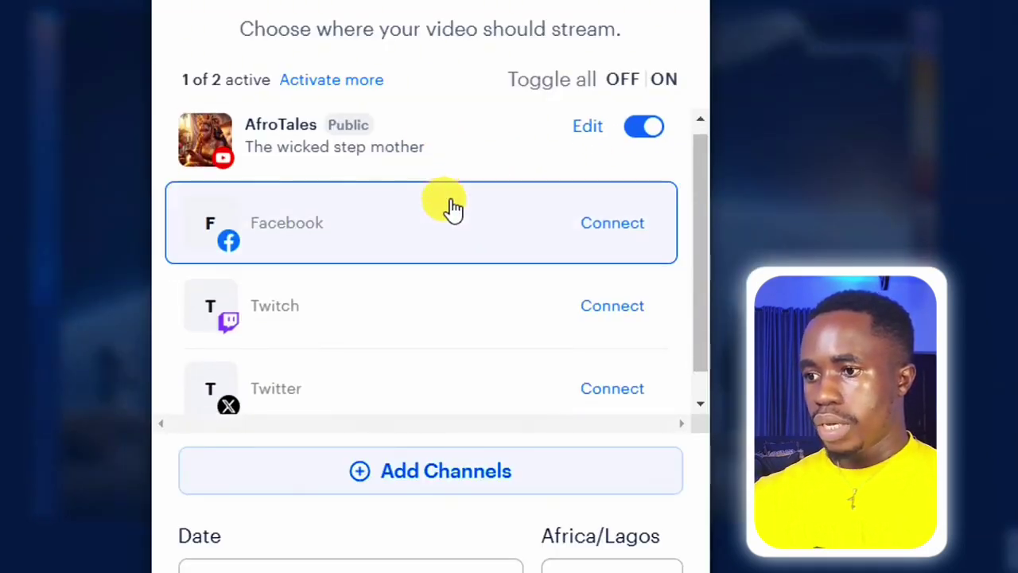
{"action": "scroll", "coordinate": [602, 511], "scroll_direction": "down", "scroll_amount": 2}
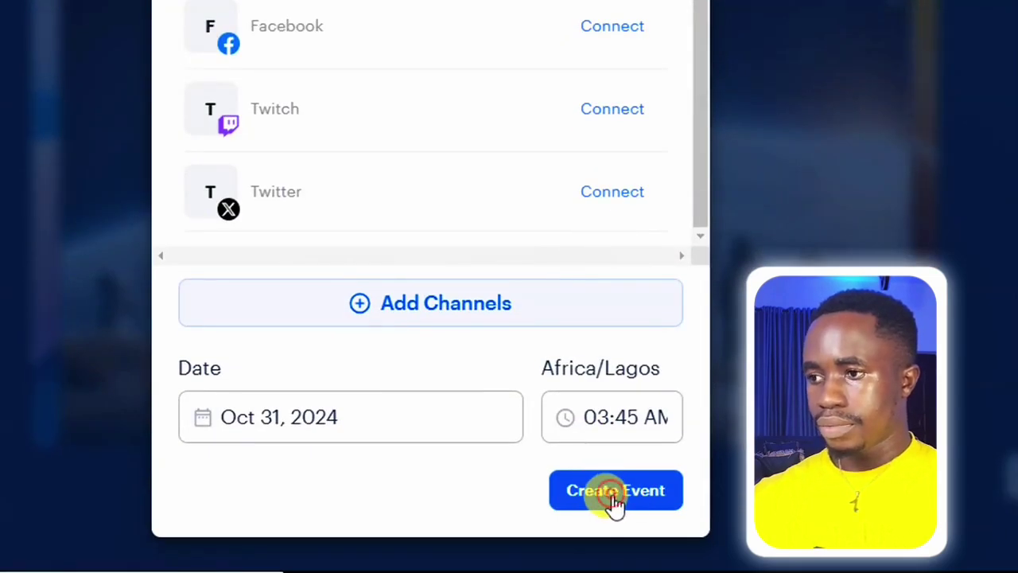
{"action": "left_click", "coordinate": [615, 493]}
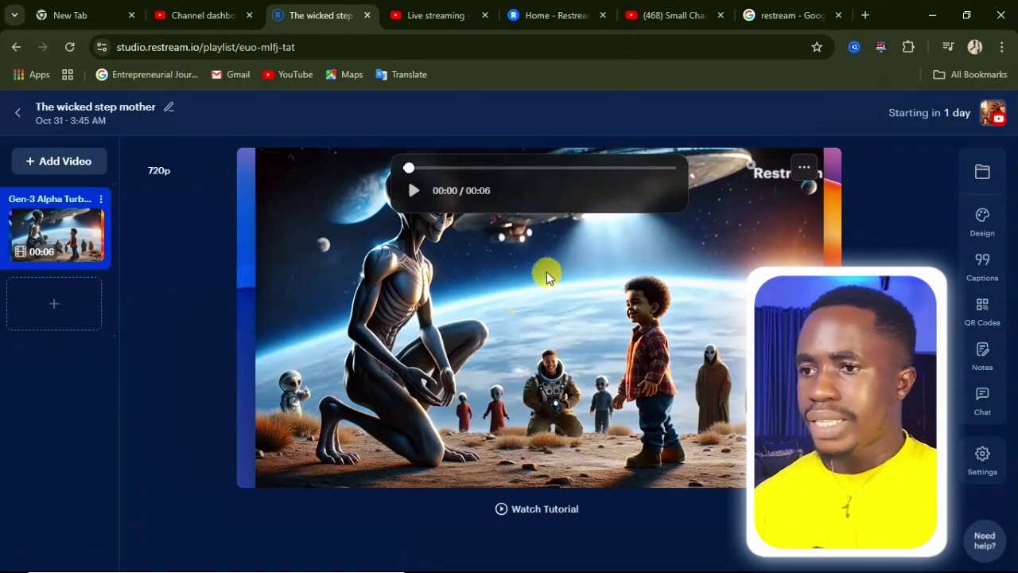